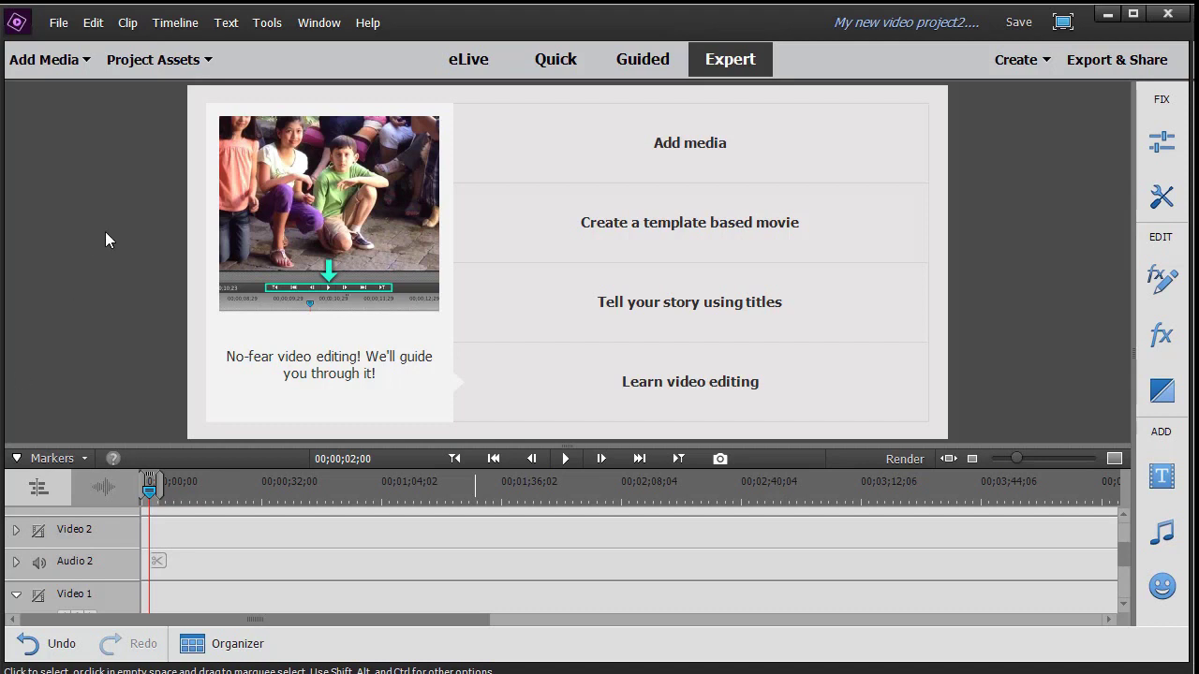
Add a default text title clip on Video 1, widen its preview, and delete the Add Text placeholder.
left_click(225, 24)
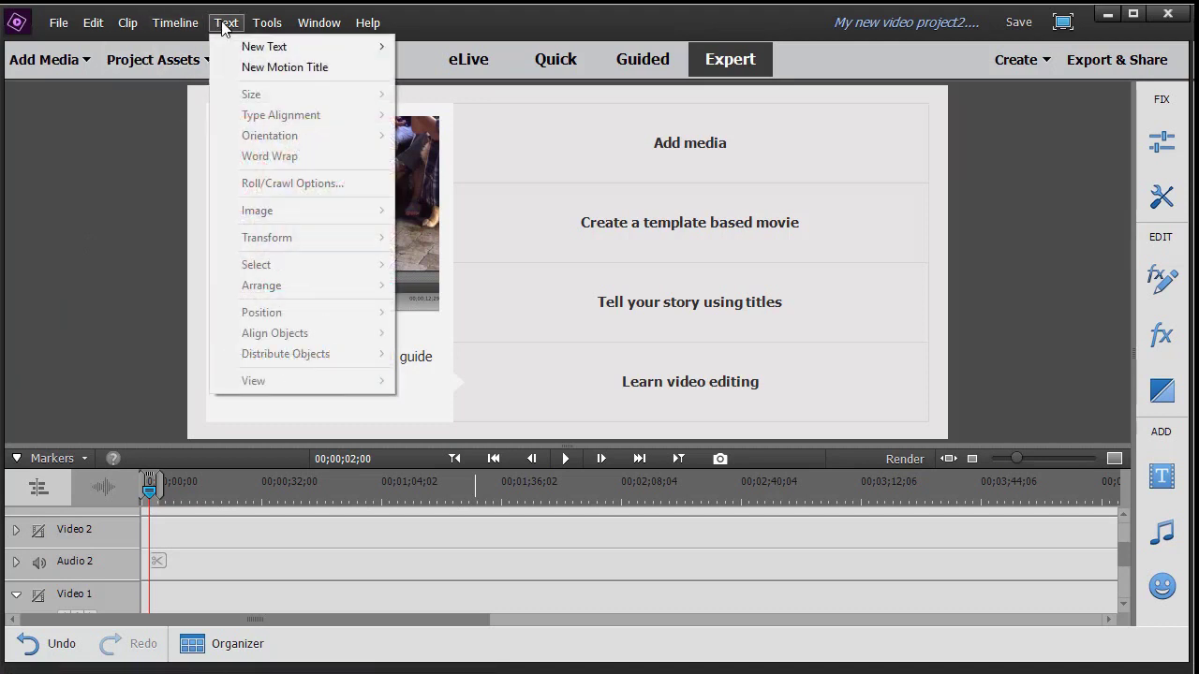
mouse_move(249, 56)
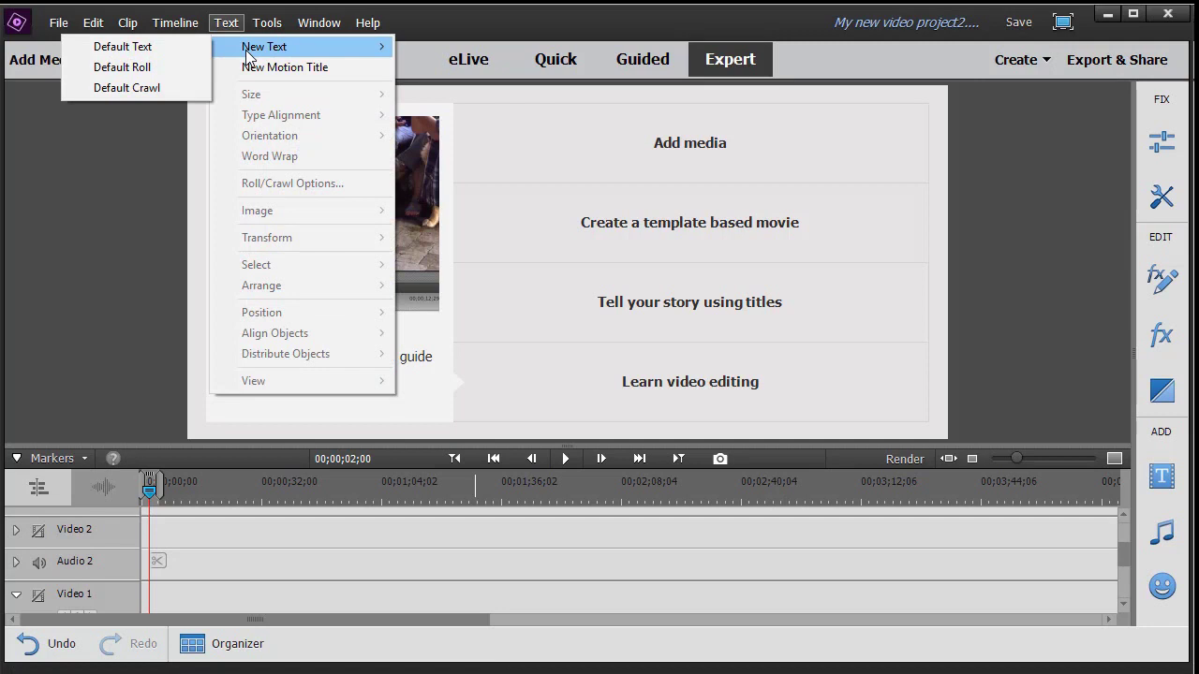
left_click(166, 49)
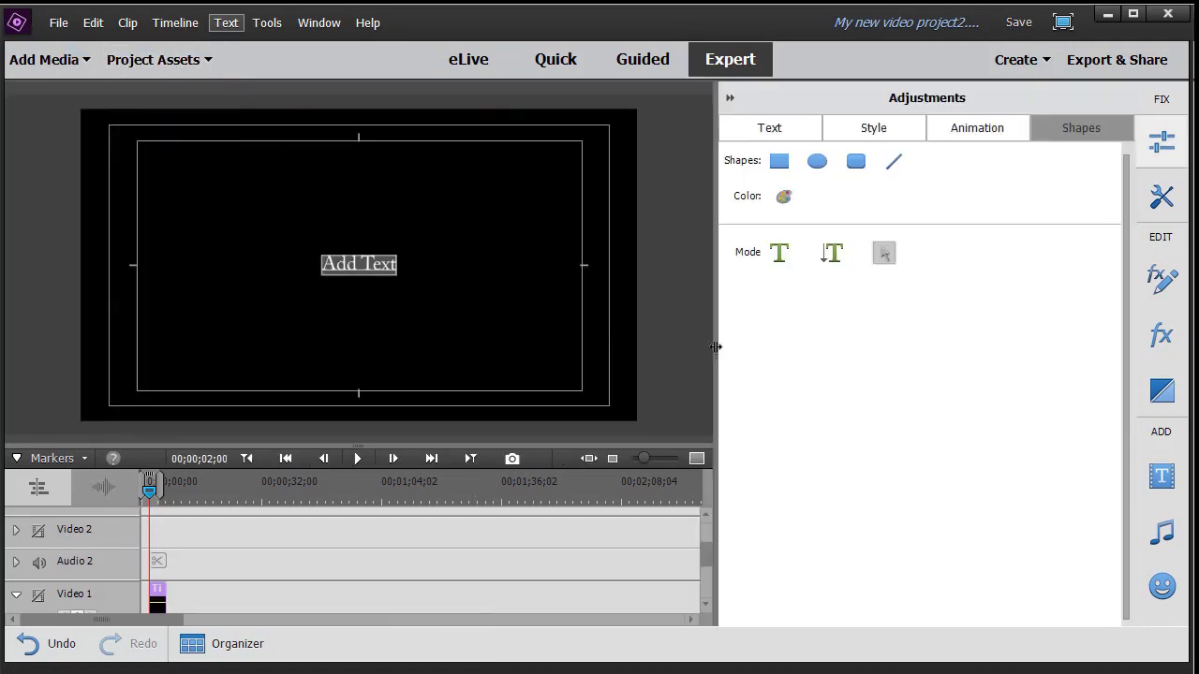
left_click_drag(715, 346, 918, 353)
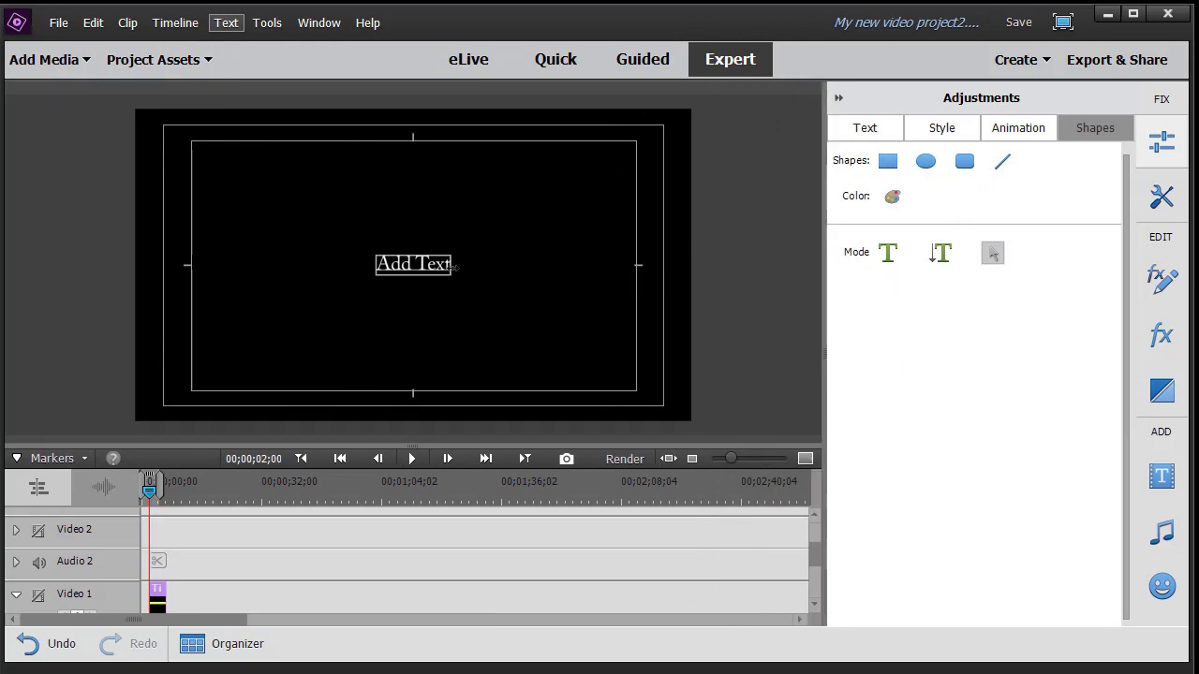
left_click(419, 268)
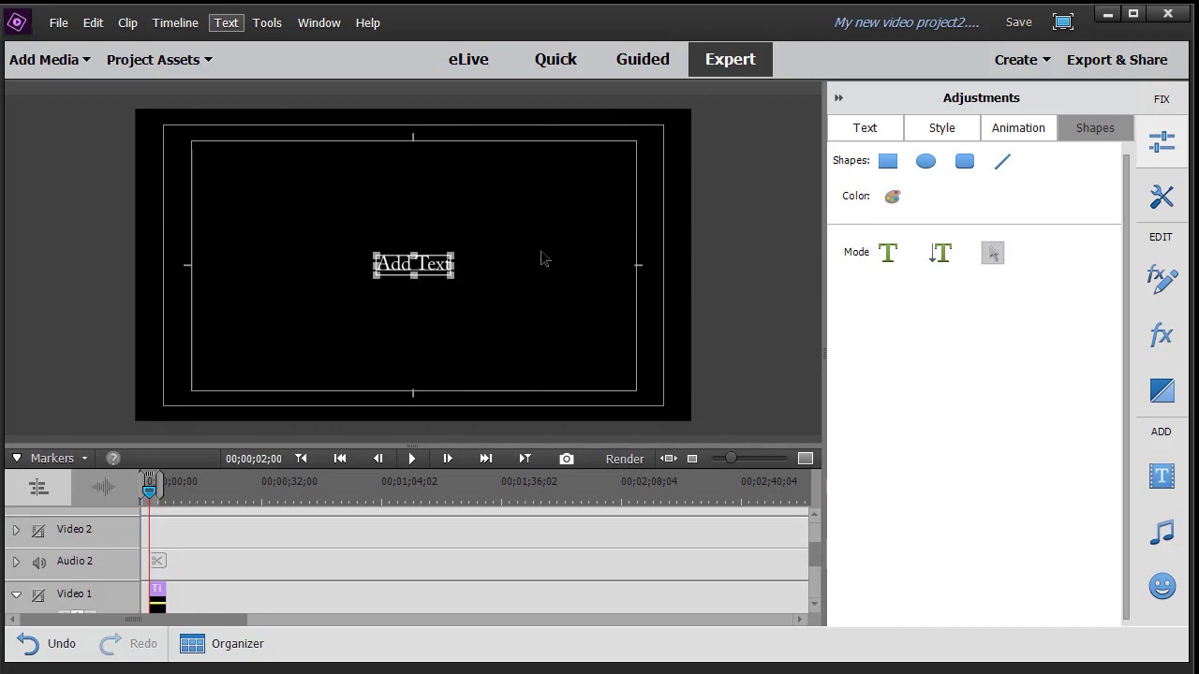
key("Delete")
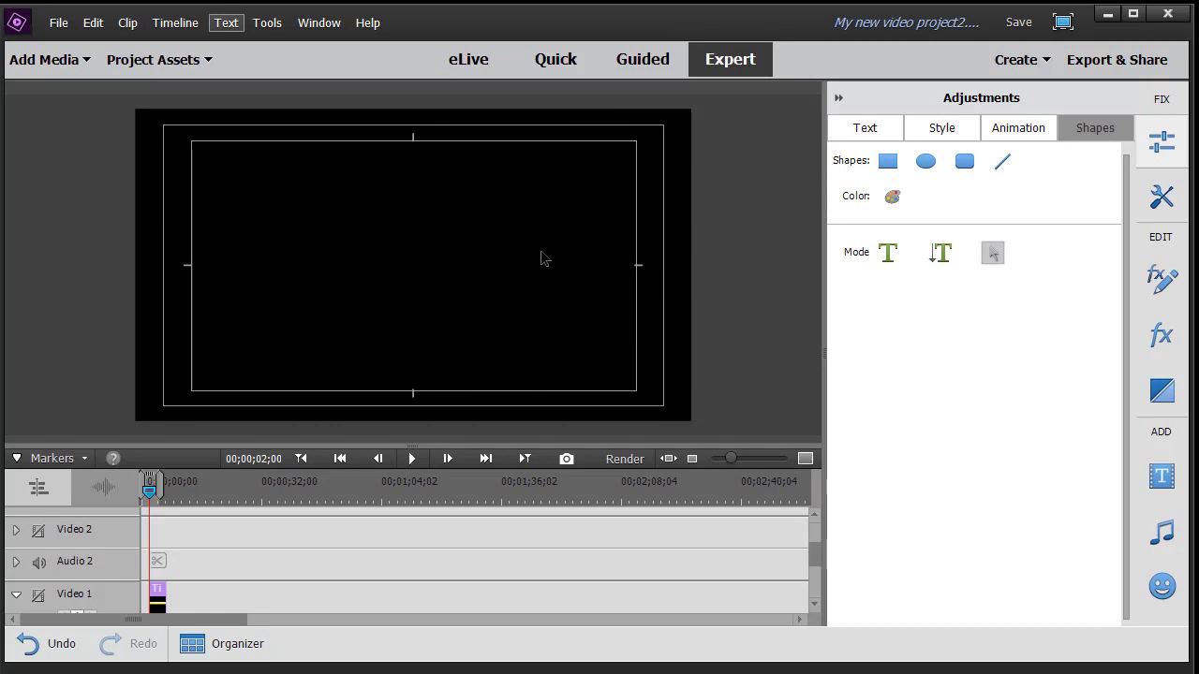
Draw a rectangle covering the whole title frame and fill it solid green (72, 138, 86).
left_click(888, 163)
left_click_drag(129, 104, 706, 438)
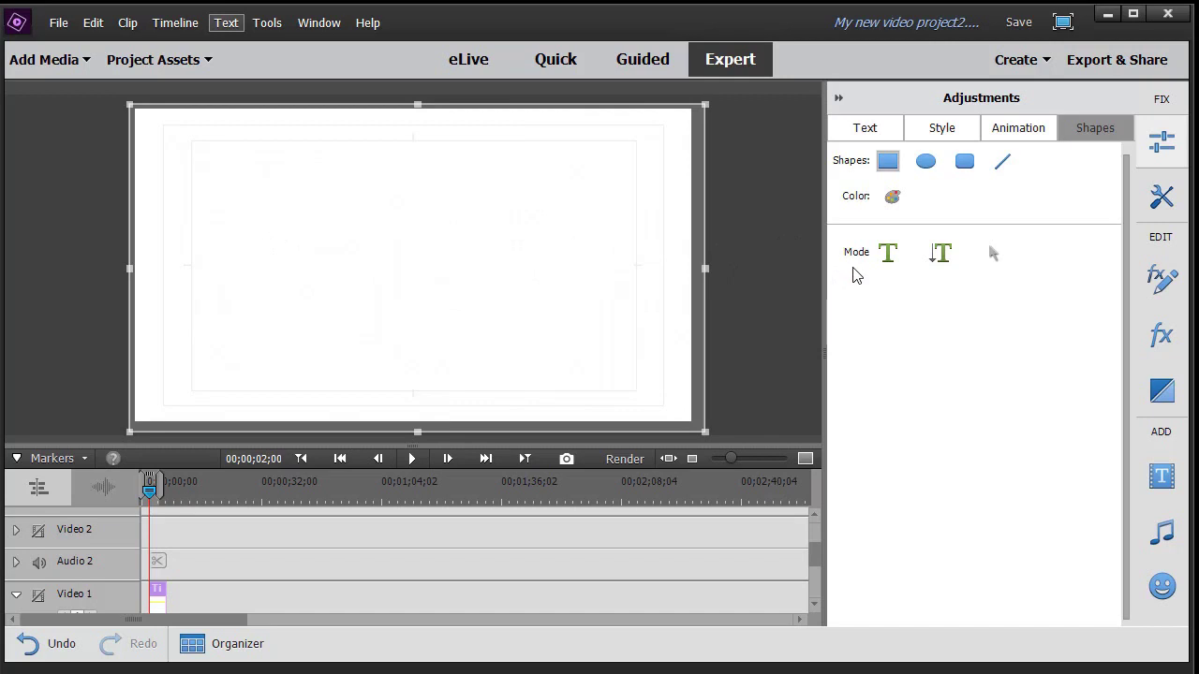
left_click(895, 200)
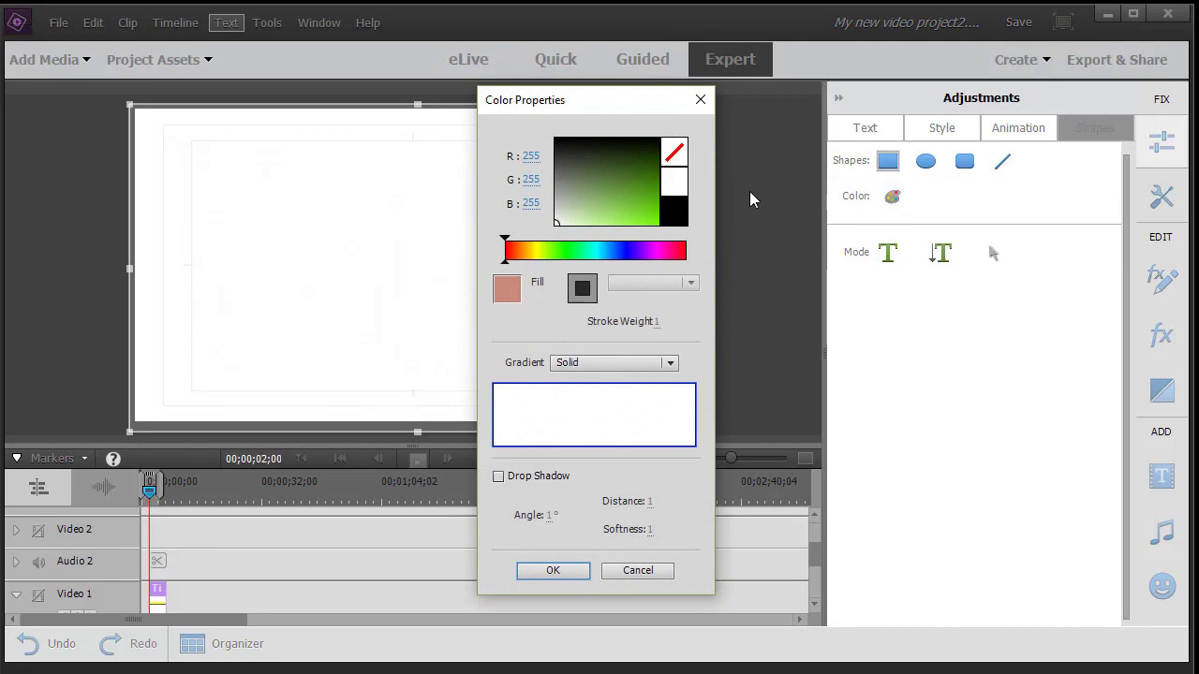
left_click(571, 250)
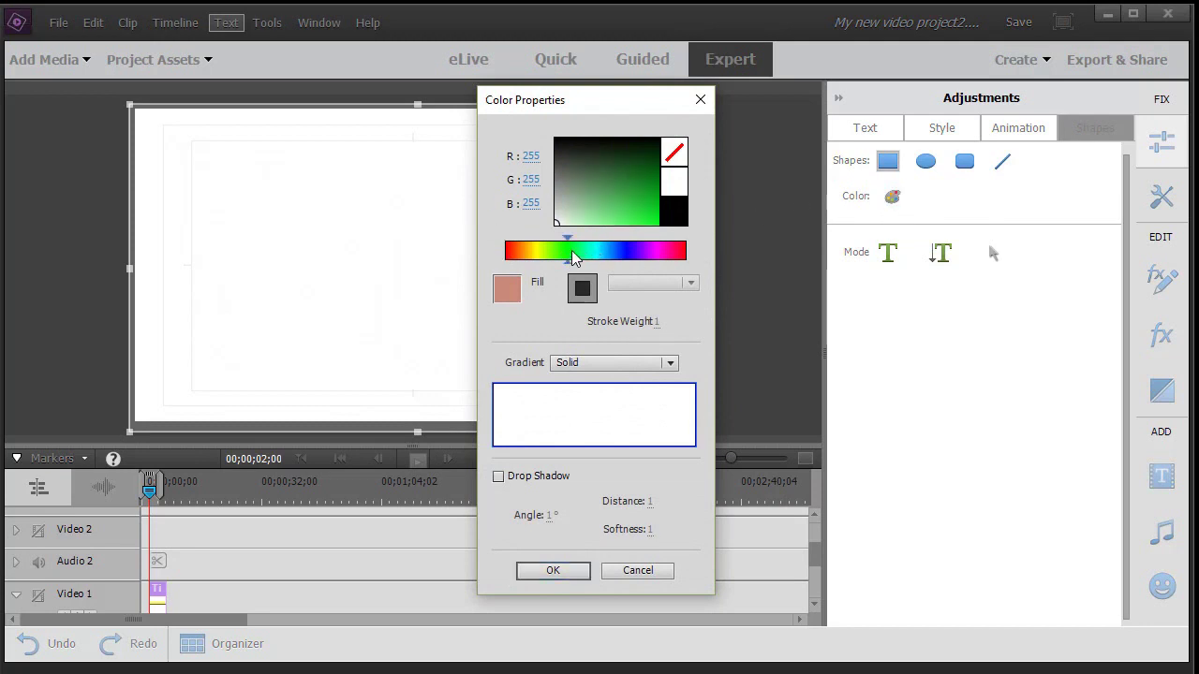
left_click(604, 183)
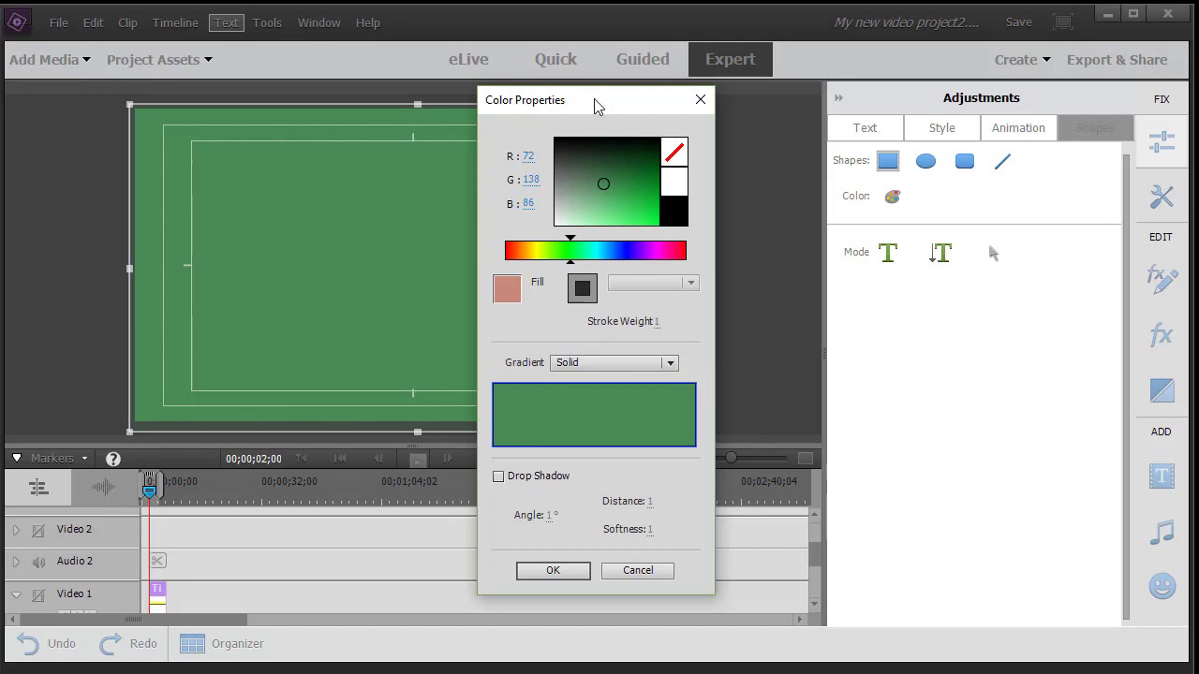
left_click_drag(594, 98, 859, 119)
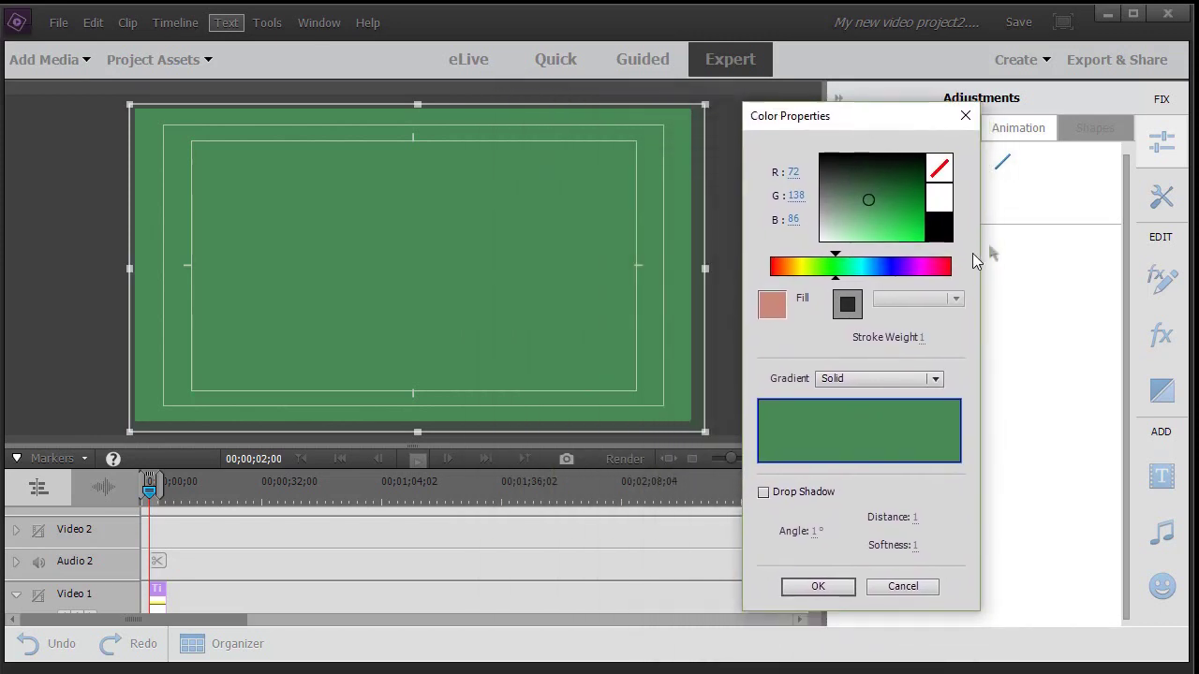
left_click(935, 379)
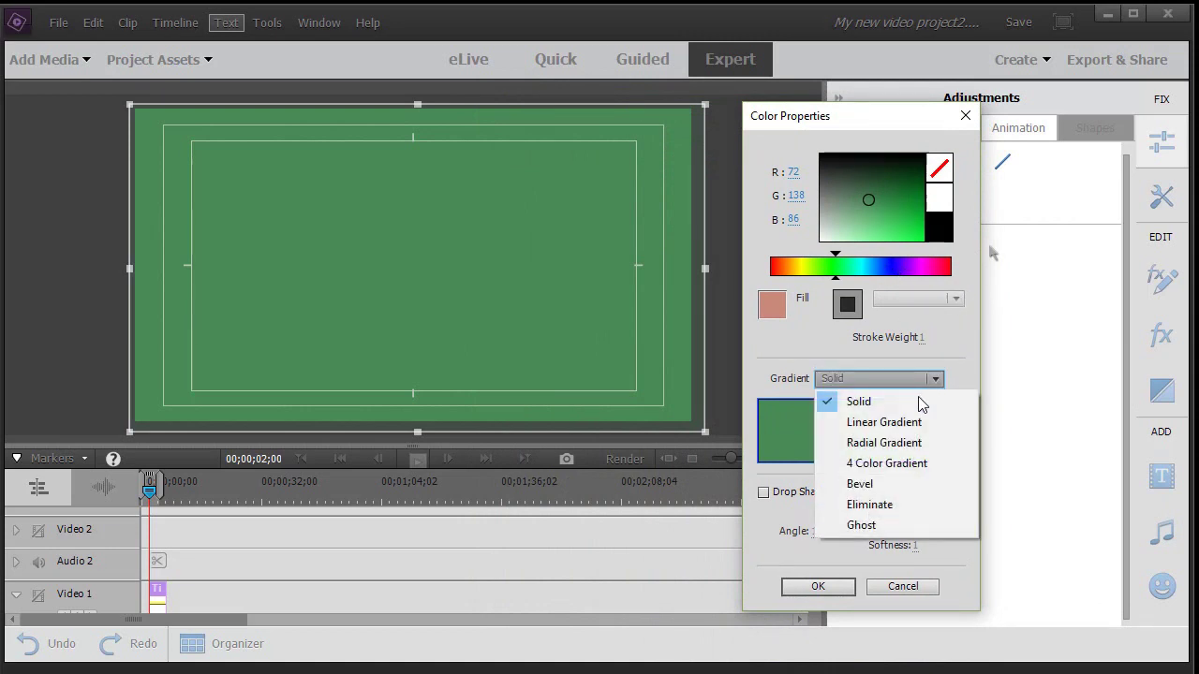
Give the rectangle a linear gradient from dark green (42, 92, 53) to teal (43, 181, 167).
left_click(909, 424)
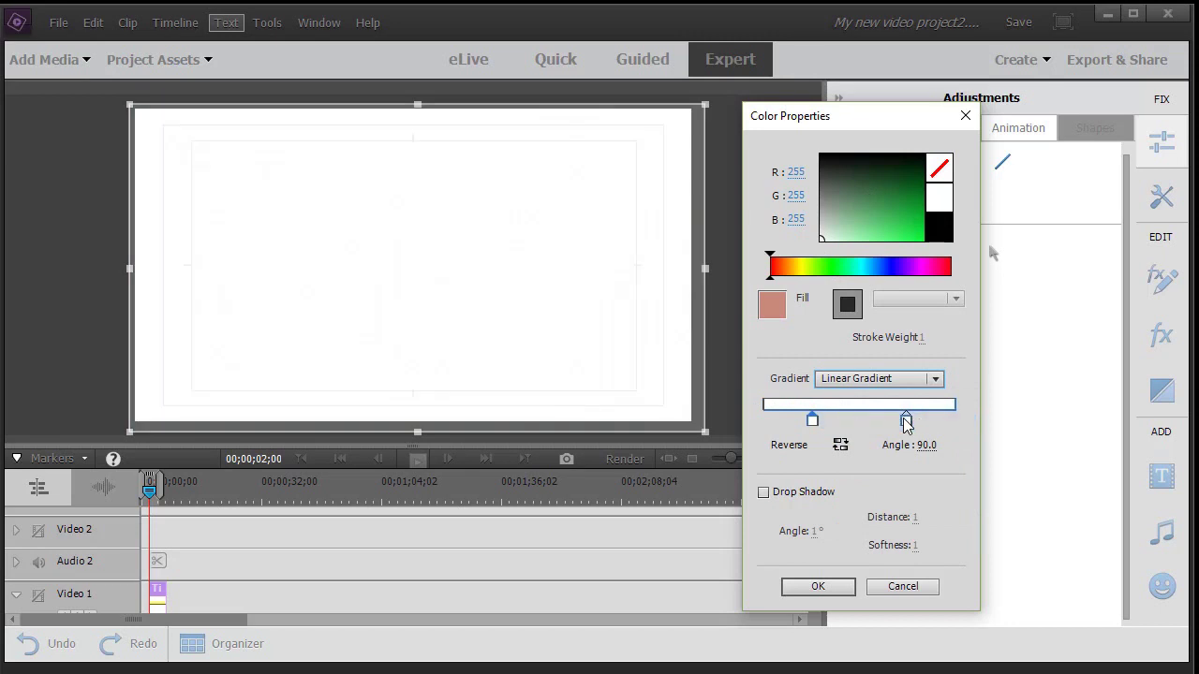
left_click(812, 423)
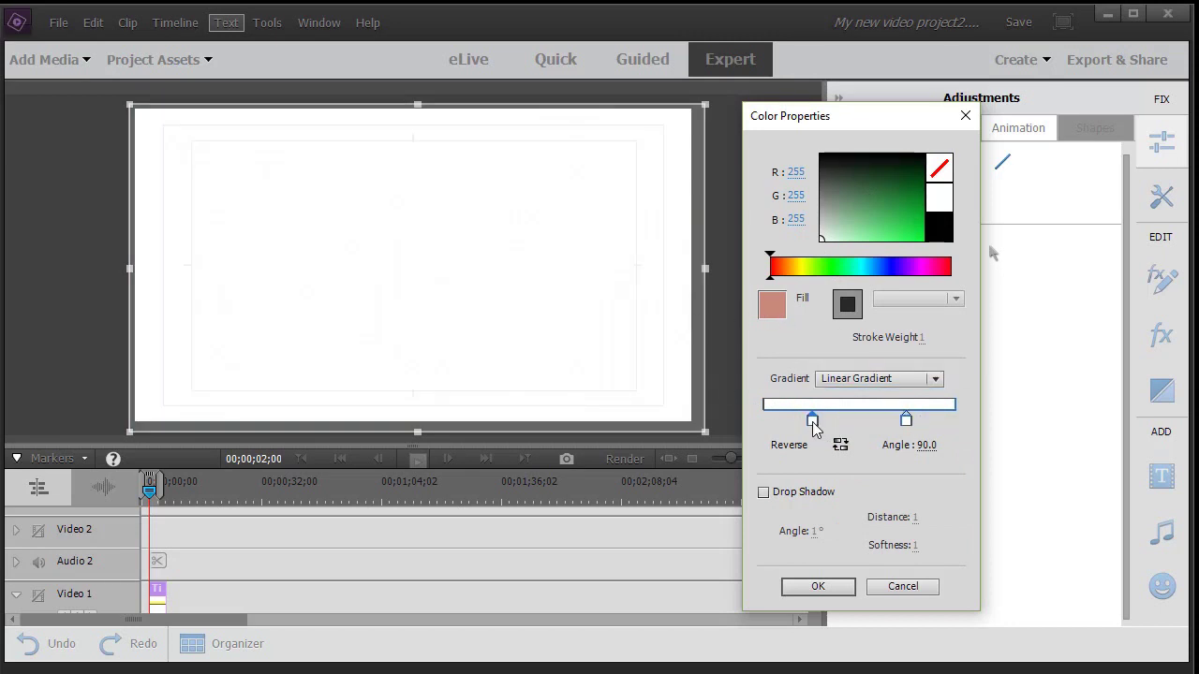
left_click(875, 185)
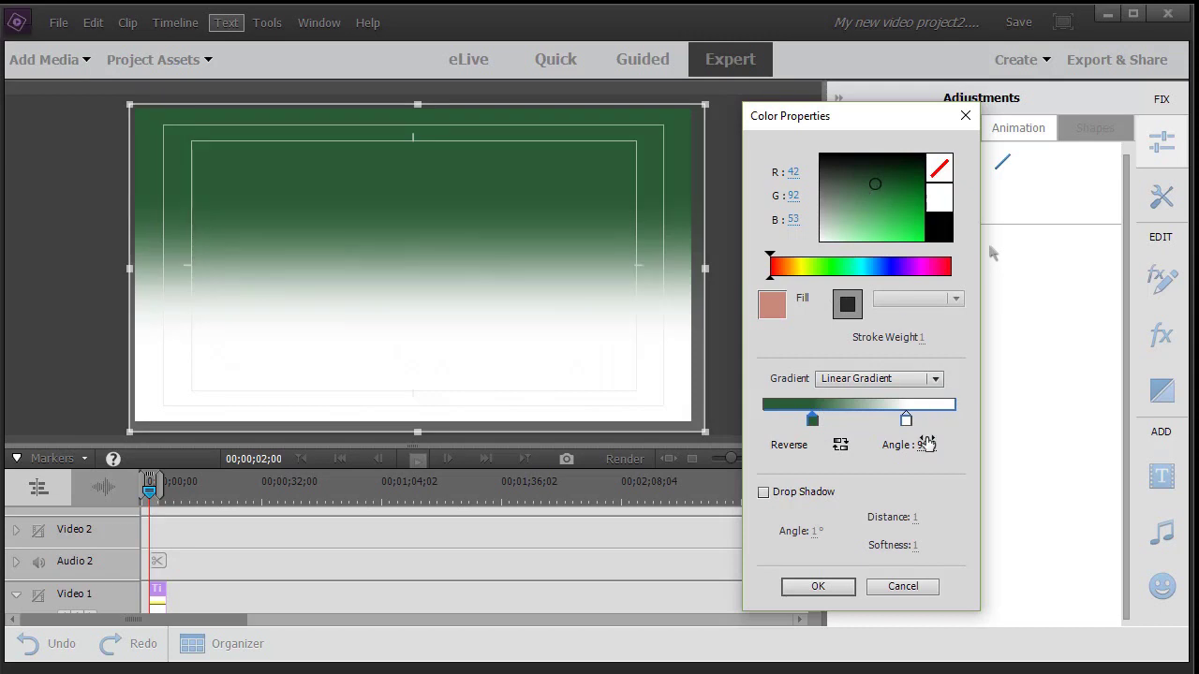
left_click(905, 420)
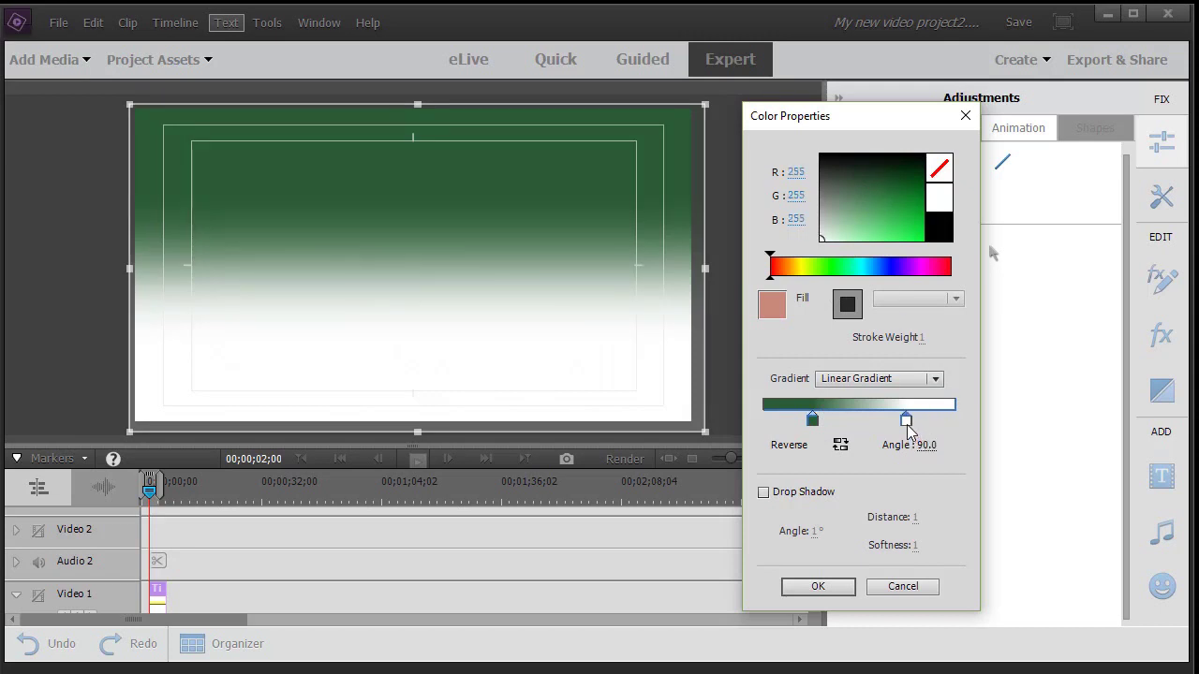
left_click(857, 267)
left_click(899, 215)
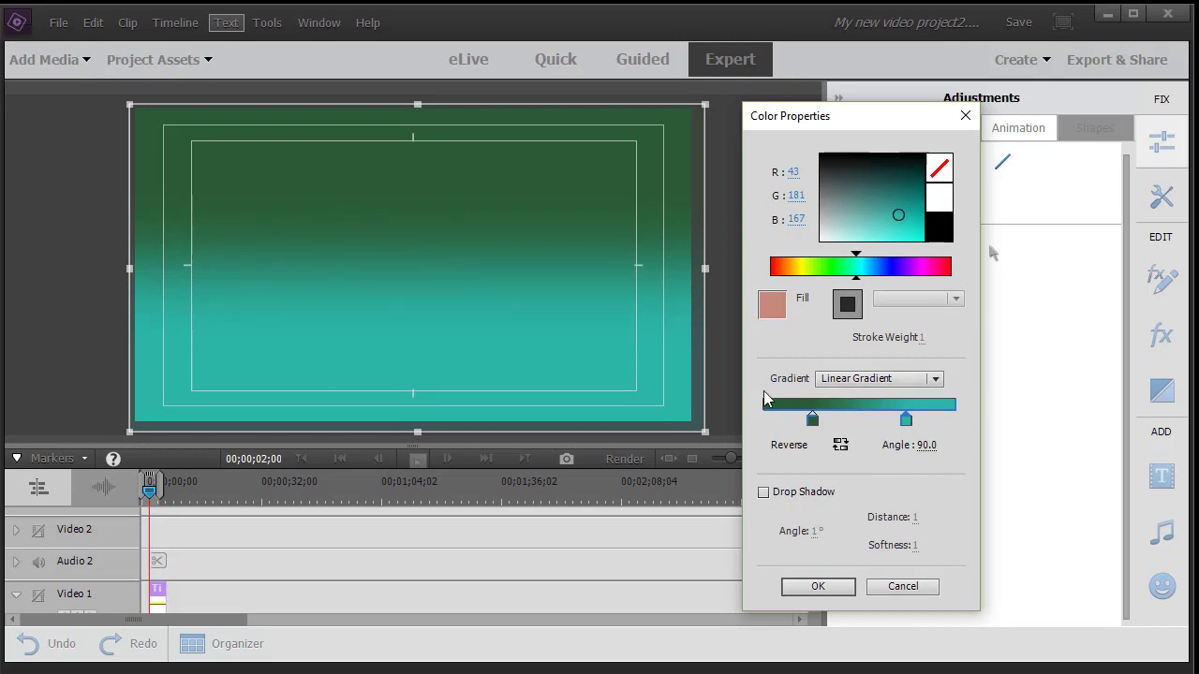
left_click_drag(925, 446, 1006, 450)
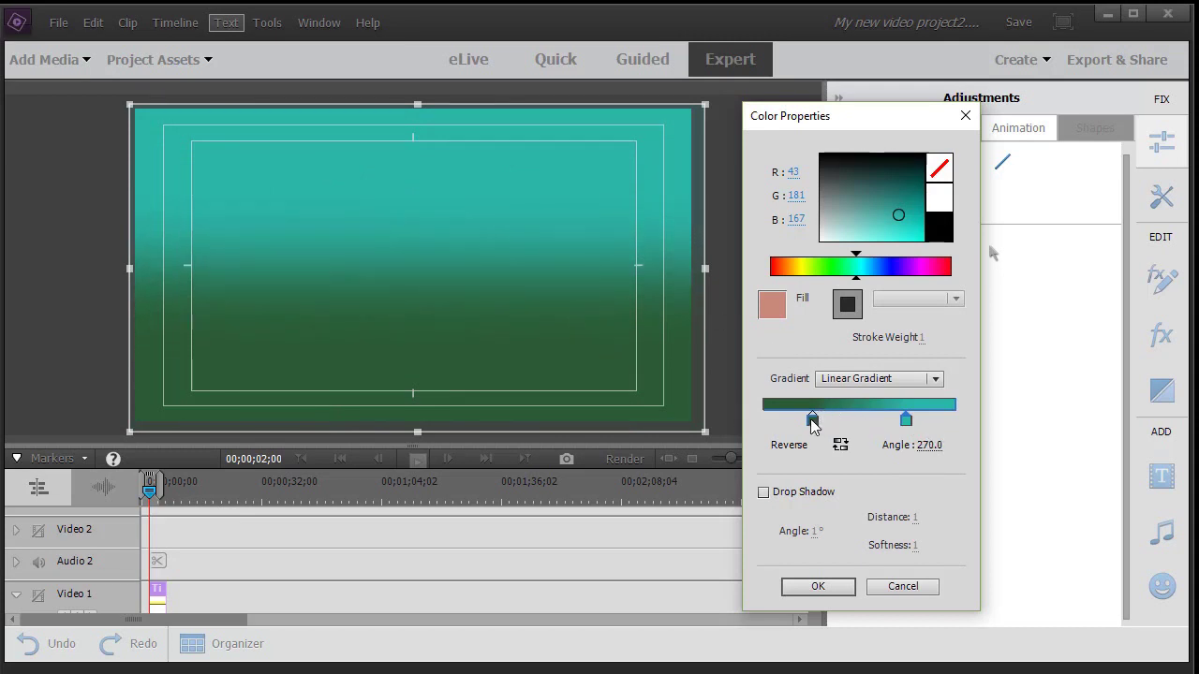
Reposition the dark green and teal gradient stops so teal fills most of the rectangle.
left_click_drag(813, 421, 952, 428)
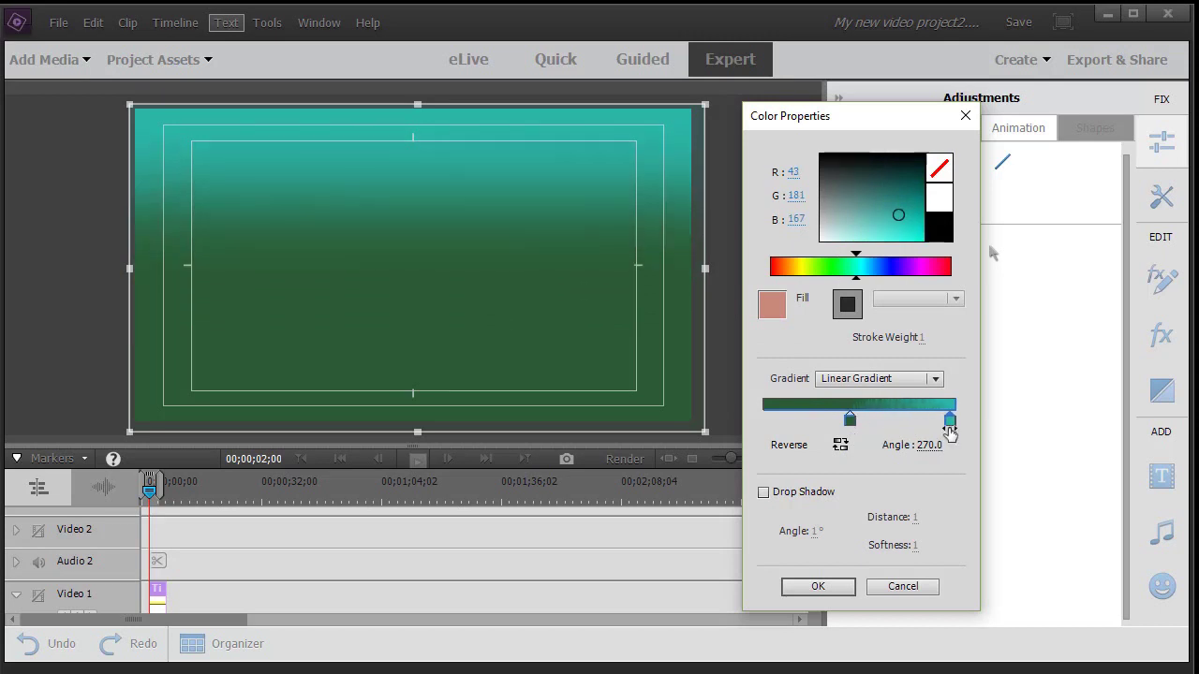
left_click_drag(850, 426, 783, 431)
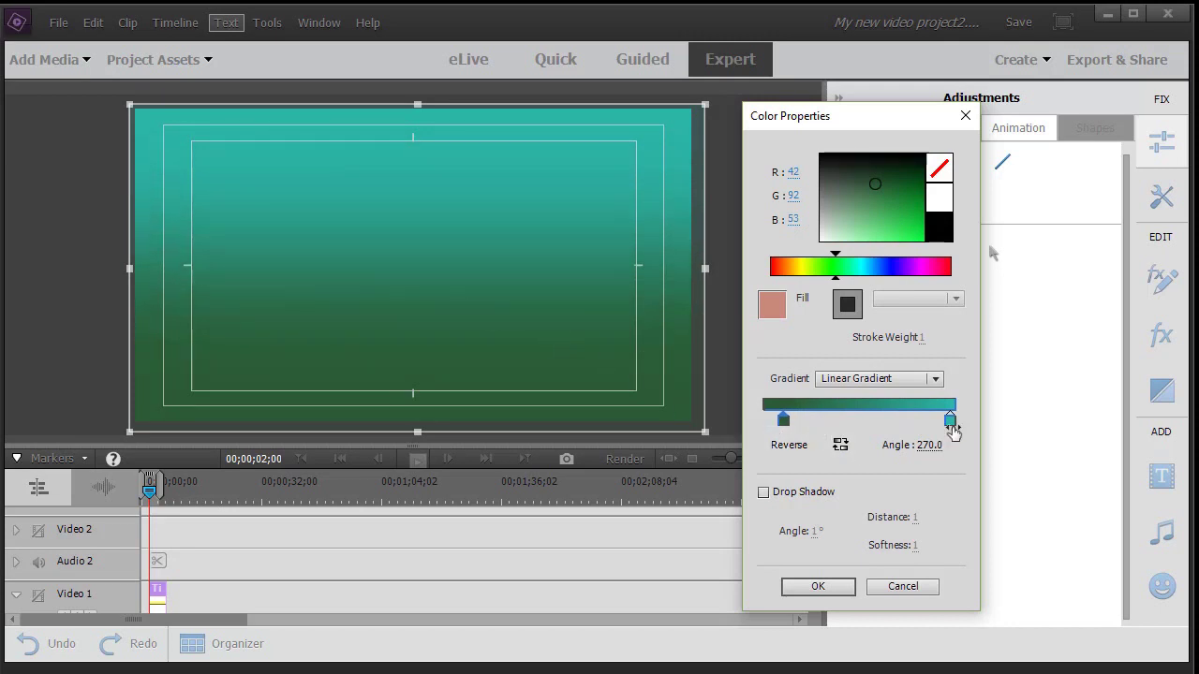
left_click_drag(951, 430, 904, 441)
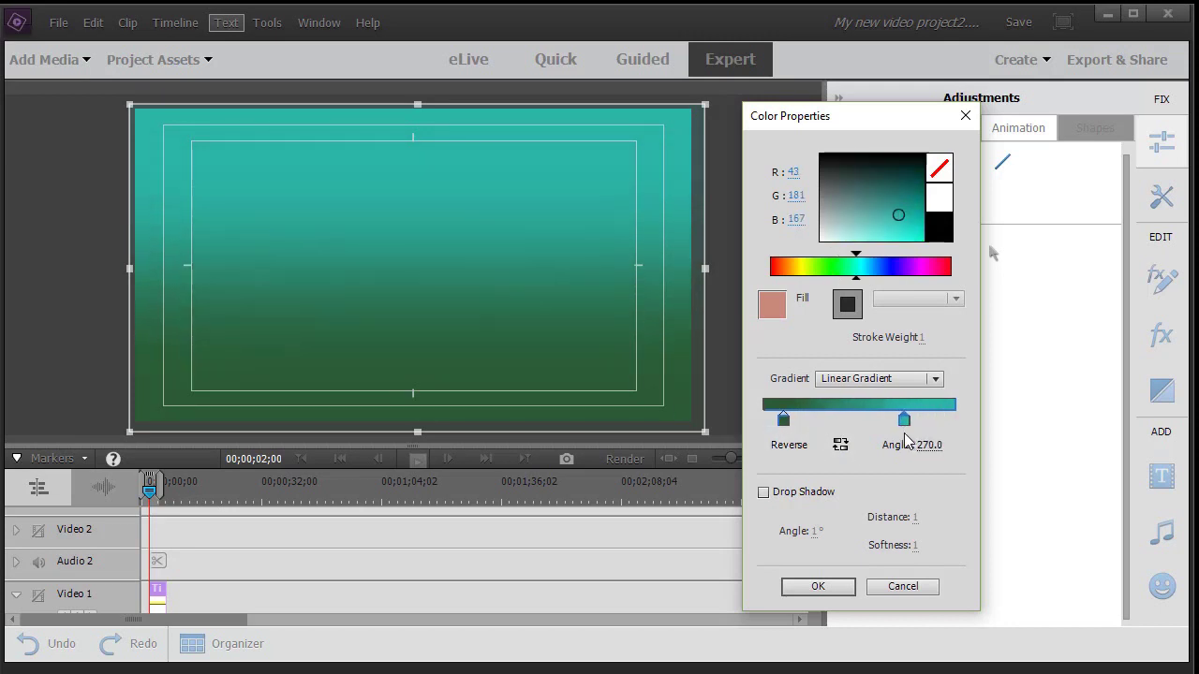
left_click_drag(783, 423, 764, 423)
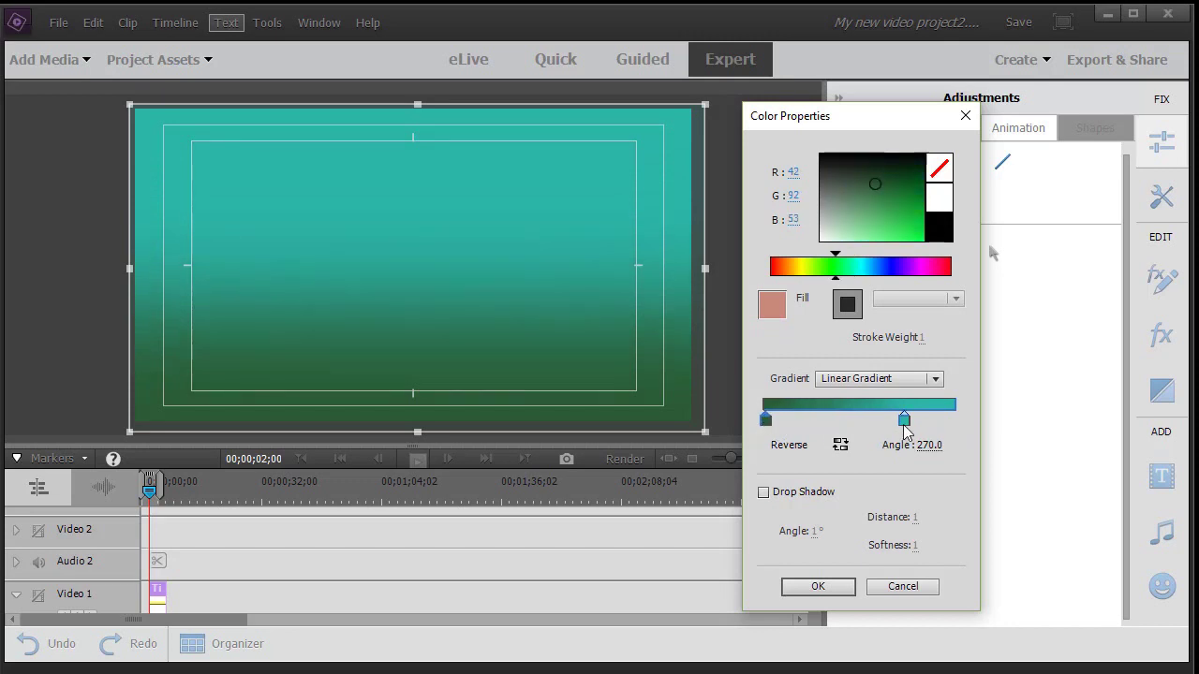
mouse_move(904, 424)
left_mouse_down()
mouse_move(871, 424)
mouse_move(863, 439)
mouse_move(870, 423)
mouse_move(920, 434)
left_mouse_up()
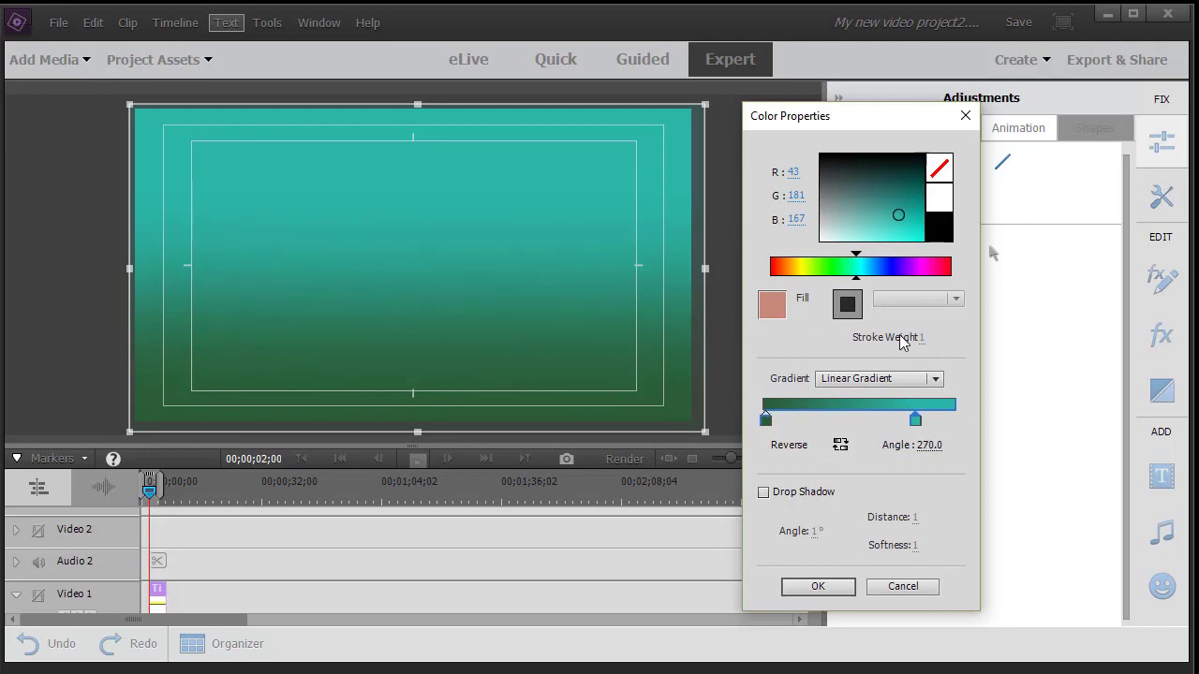
Switch to a radial gradient with a dark green centre fading to teal edges, adjusting both stops.
left_click(936, 381)
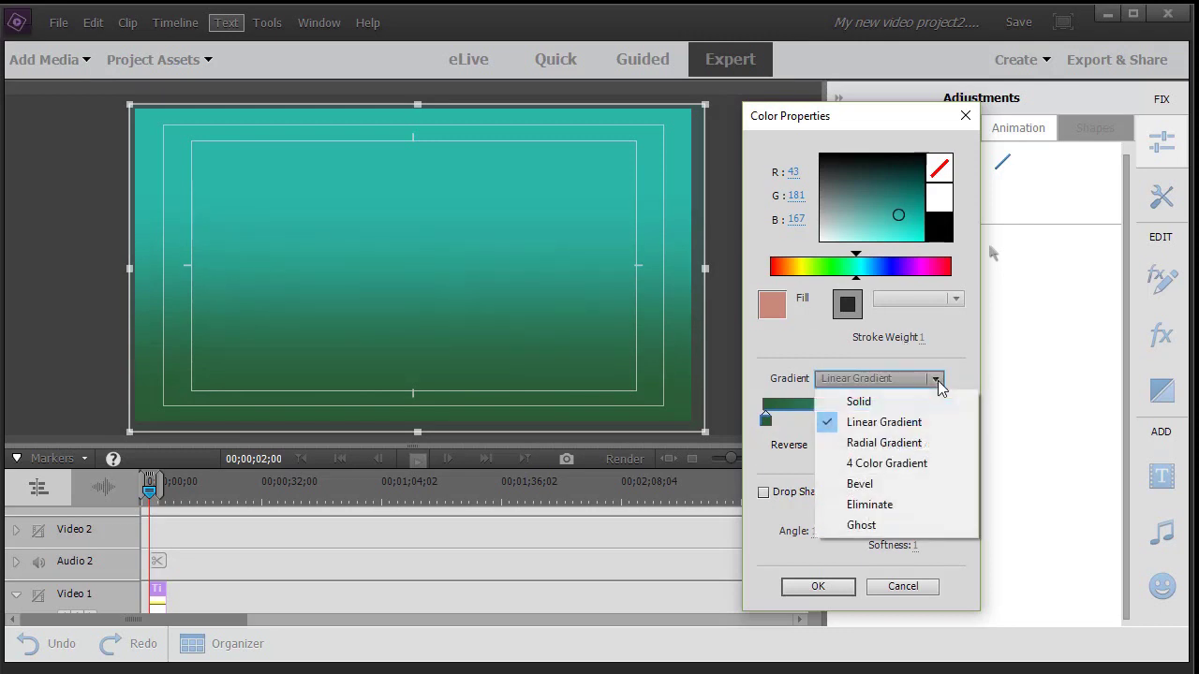
left_click(885, 443)
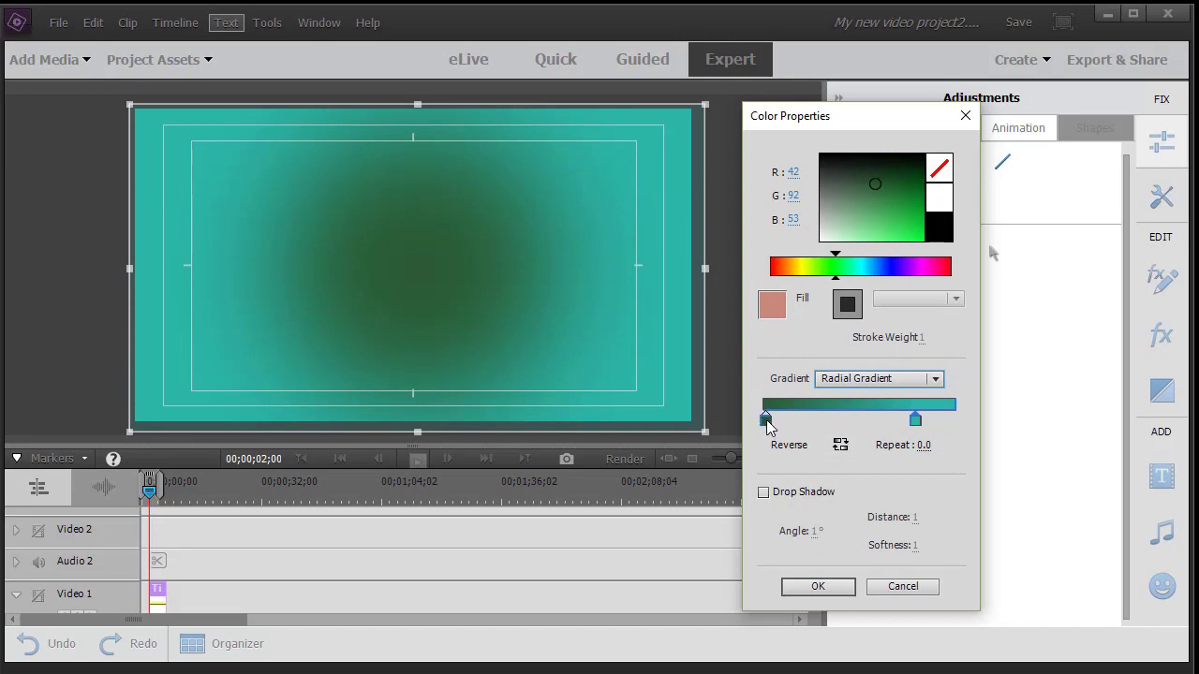
left_click_drag(768, 424, 810, 424)
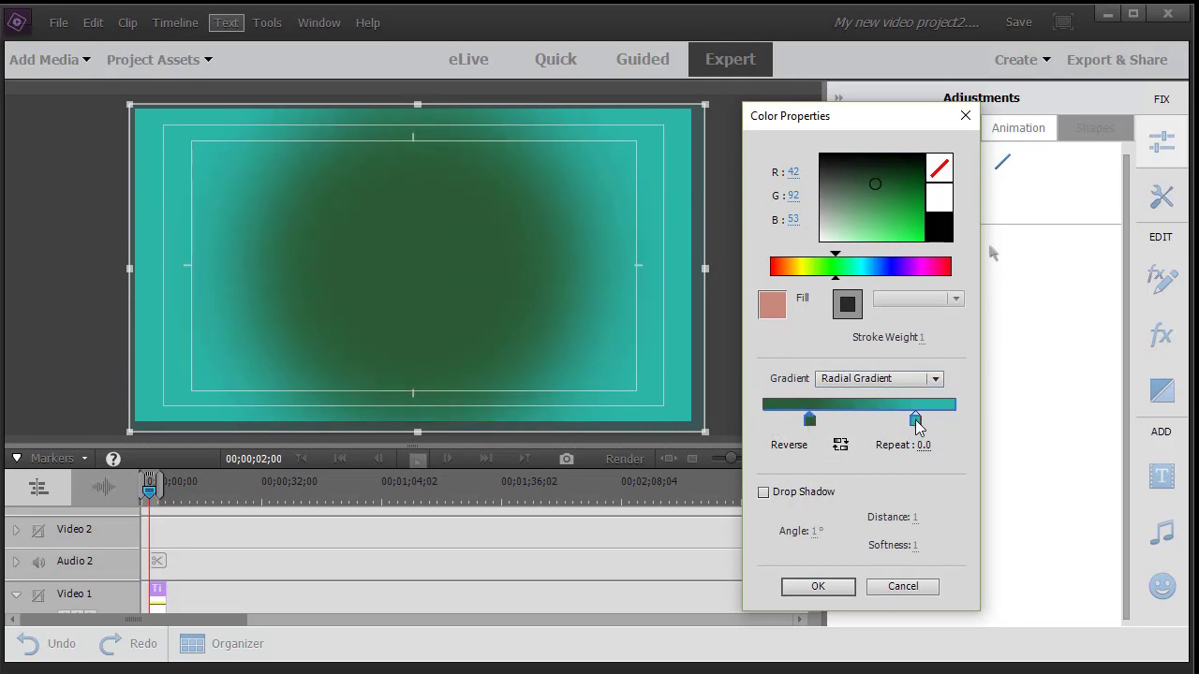
left_click_drag(916, 423, 991, 428)
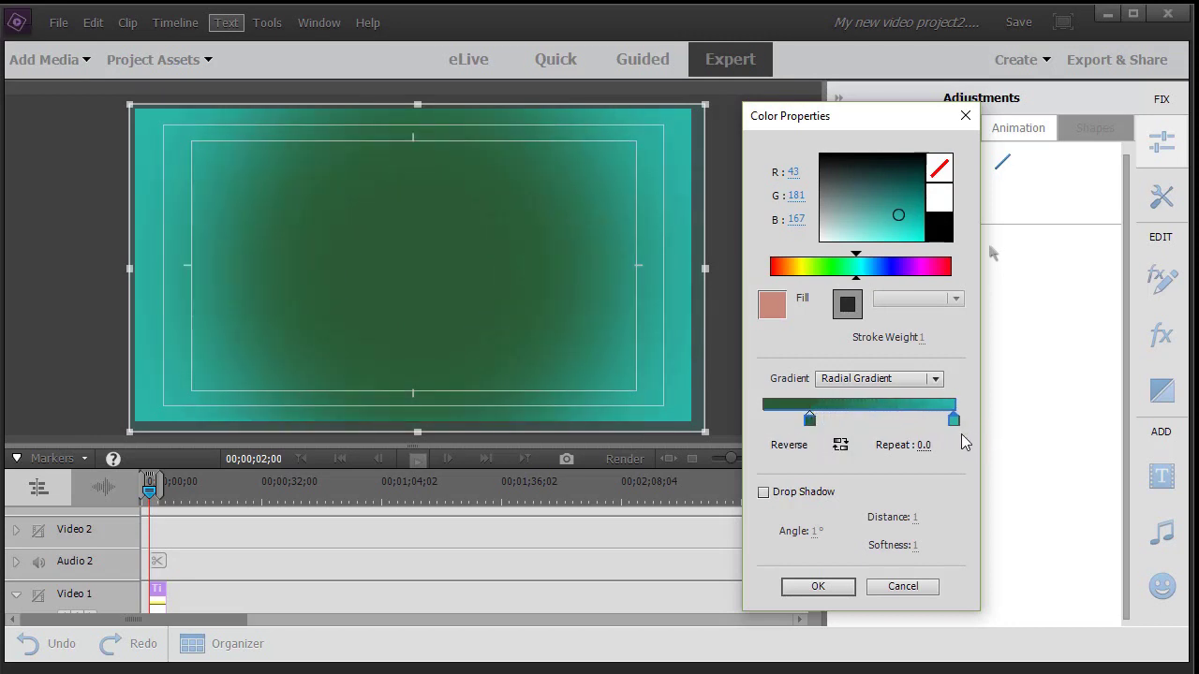
Switch to a 4 Color Gradient with an orange-brown top-left and orange top-right corner.
left_click(936, 379)
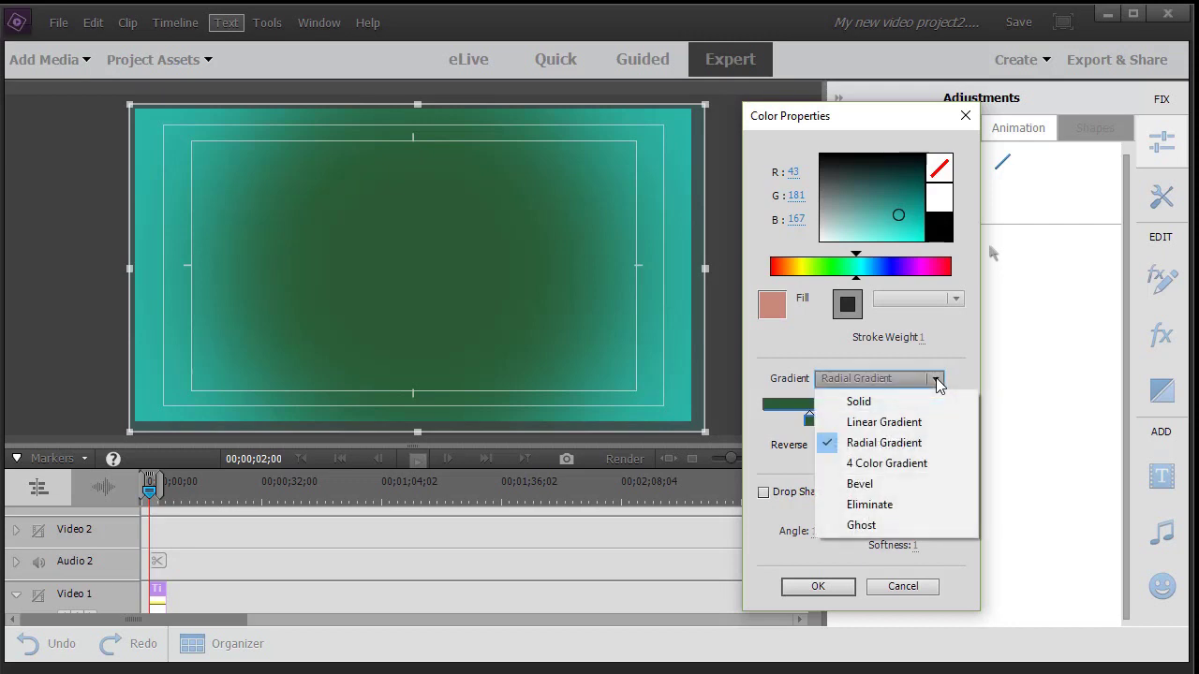
left_click(890, 463)
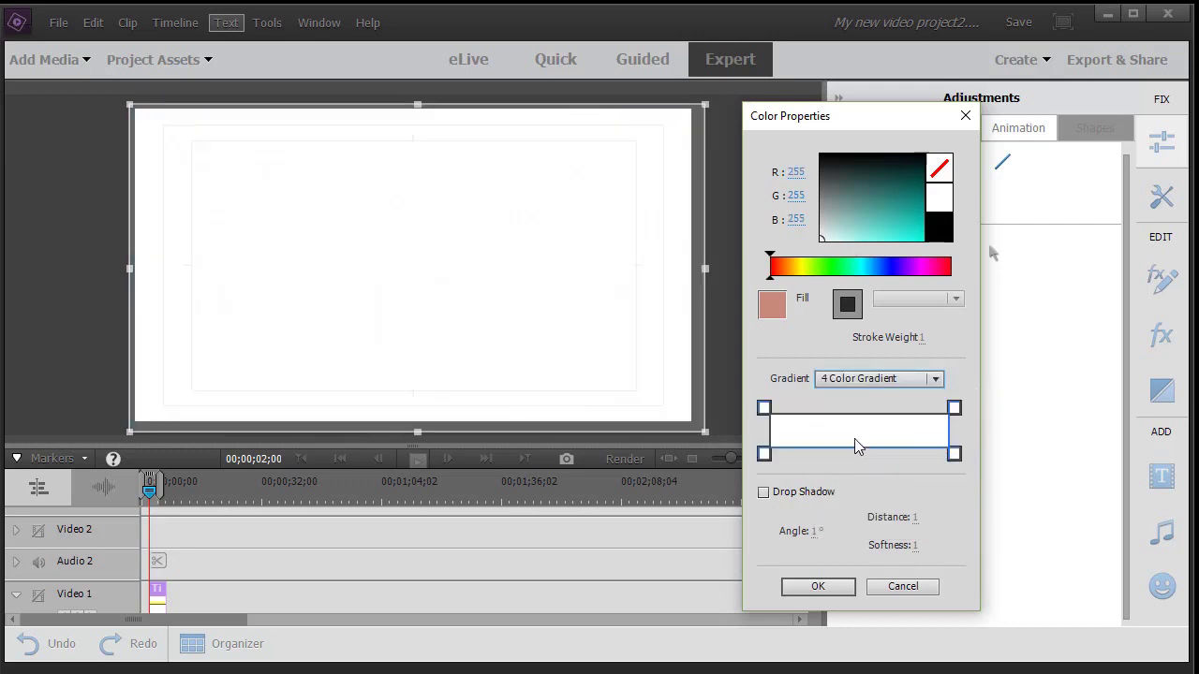
left_click(764, 408)
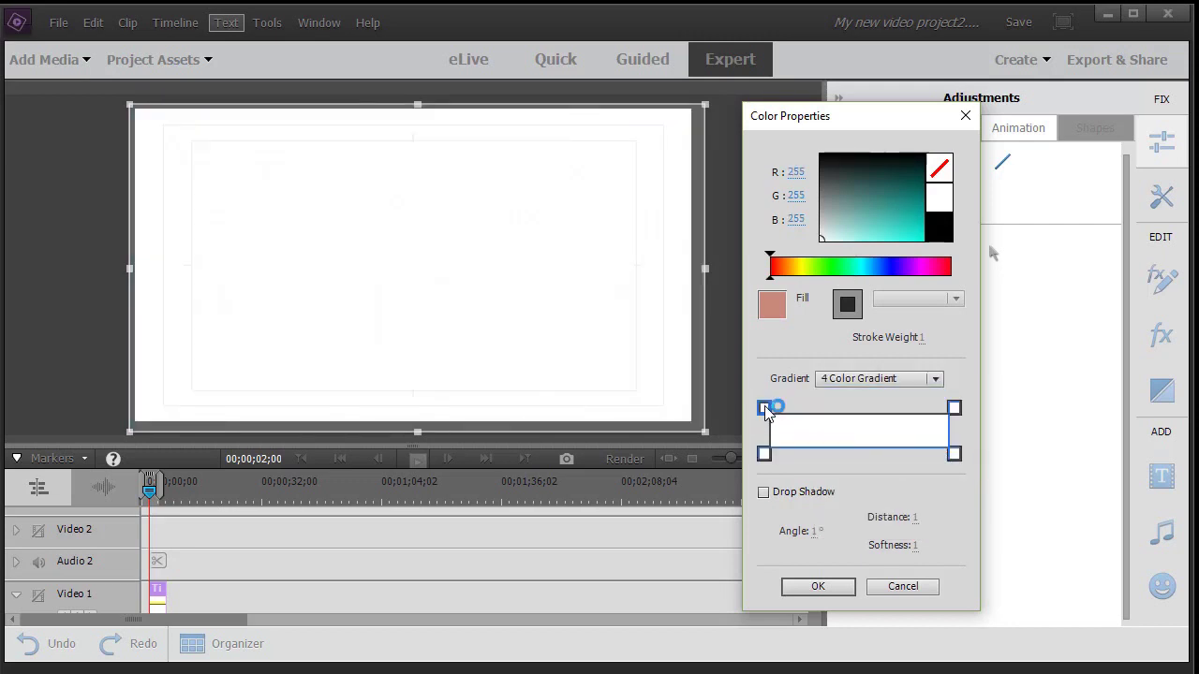
left_click(781, 268)
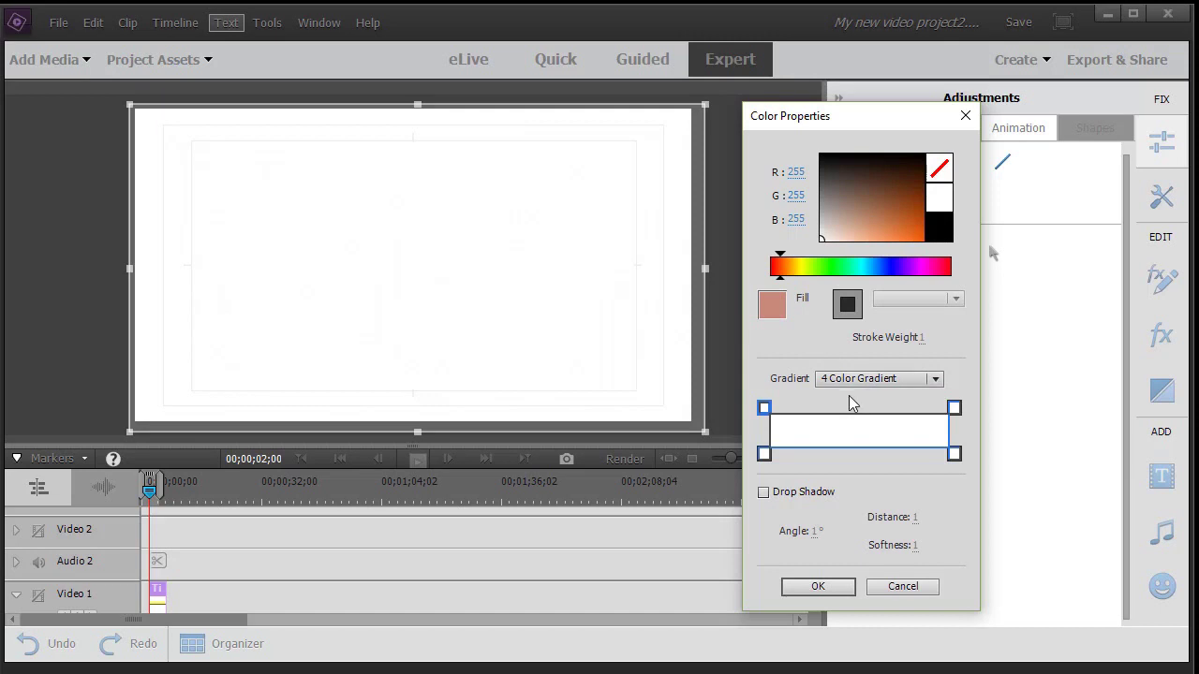
left_click(895, 214)
left_click(954, 409)
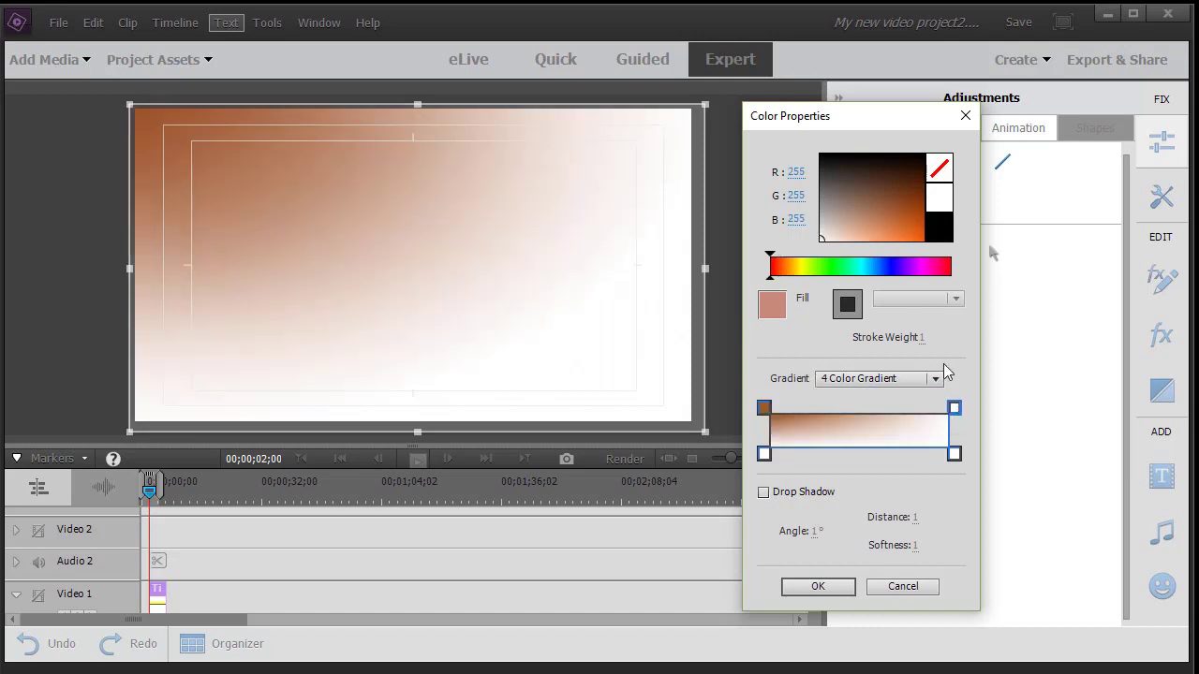
left_click(913, 196)
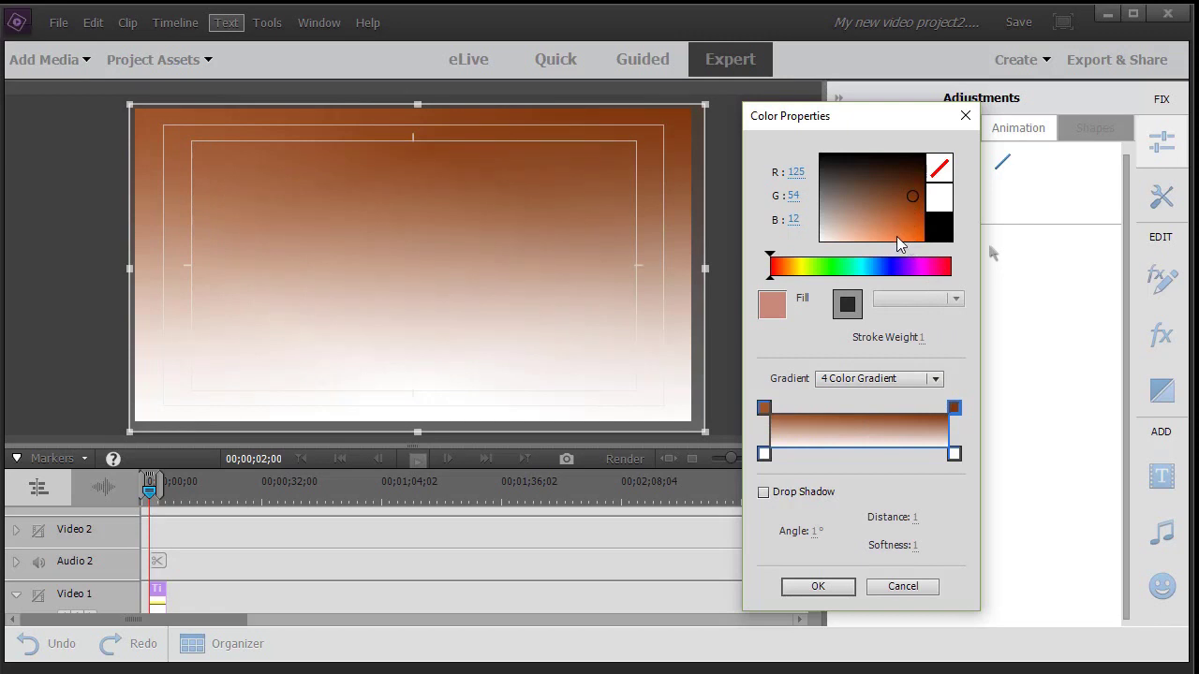
left_click(895, 235)
Colour the bottom-left corner green and the bottom-right corner dark green (13, 128, 18).
left_click(765, 455)
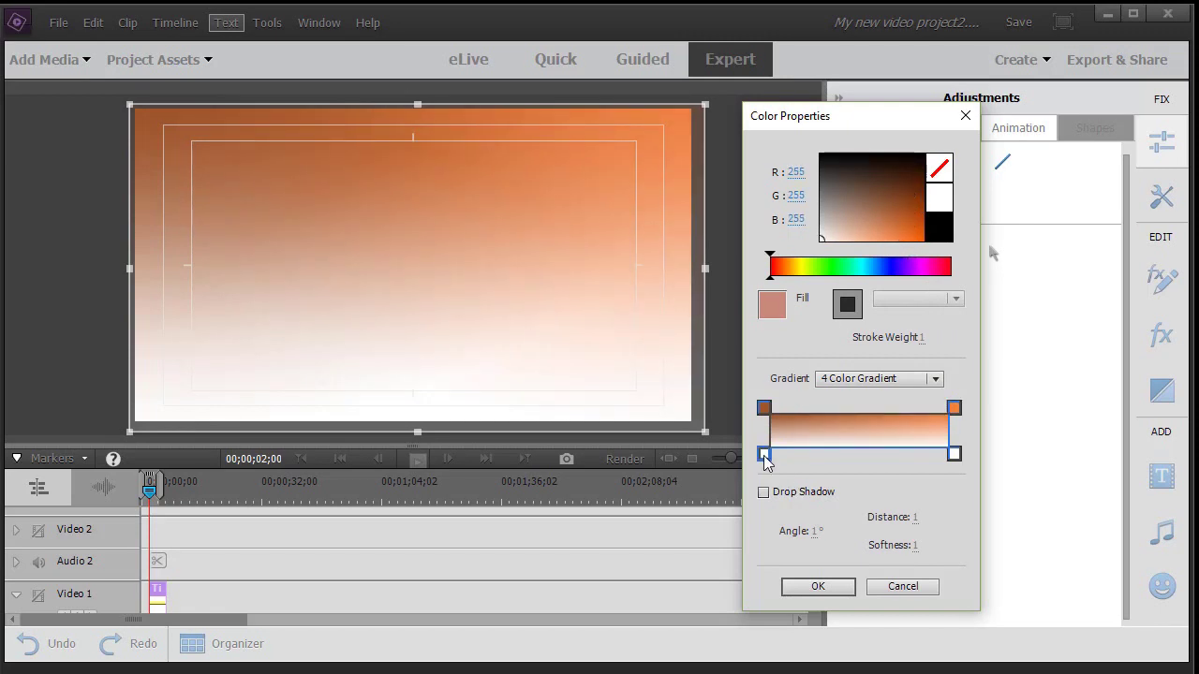
left_click(831, 267)
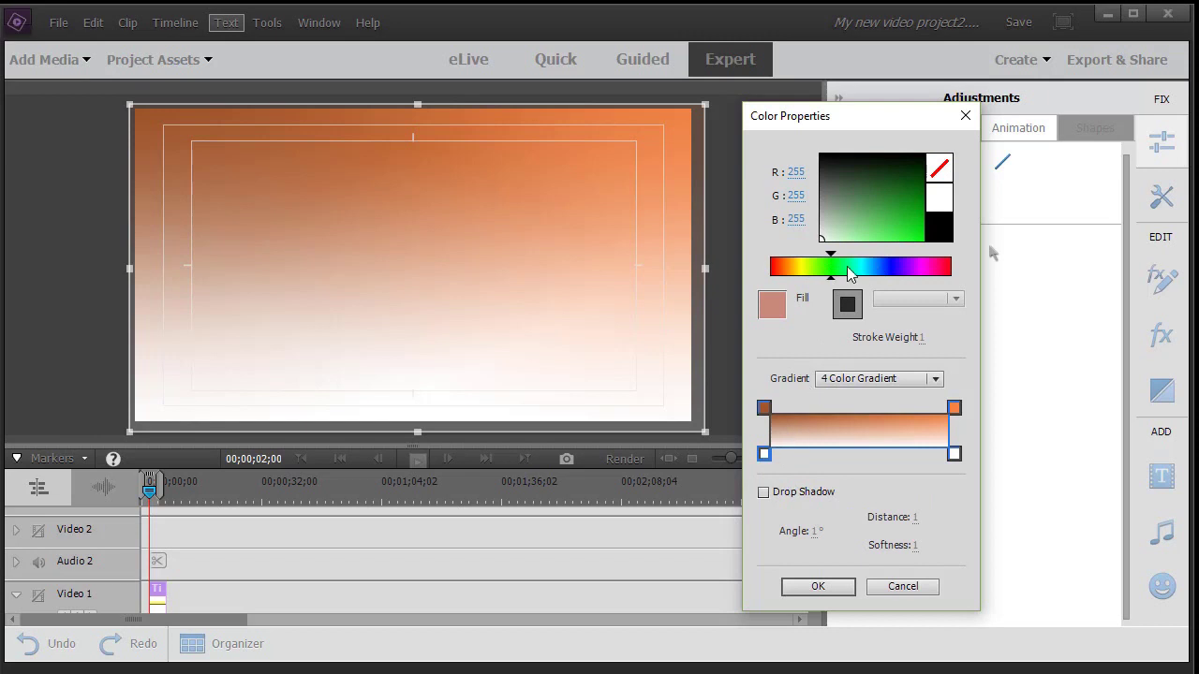
left_click(890, 226)
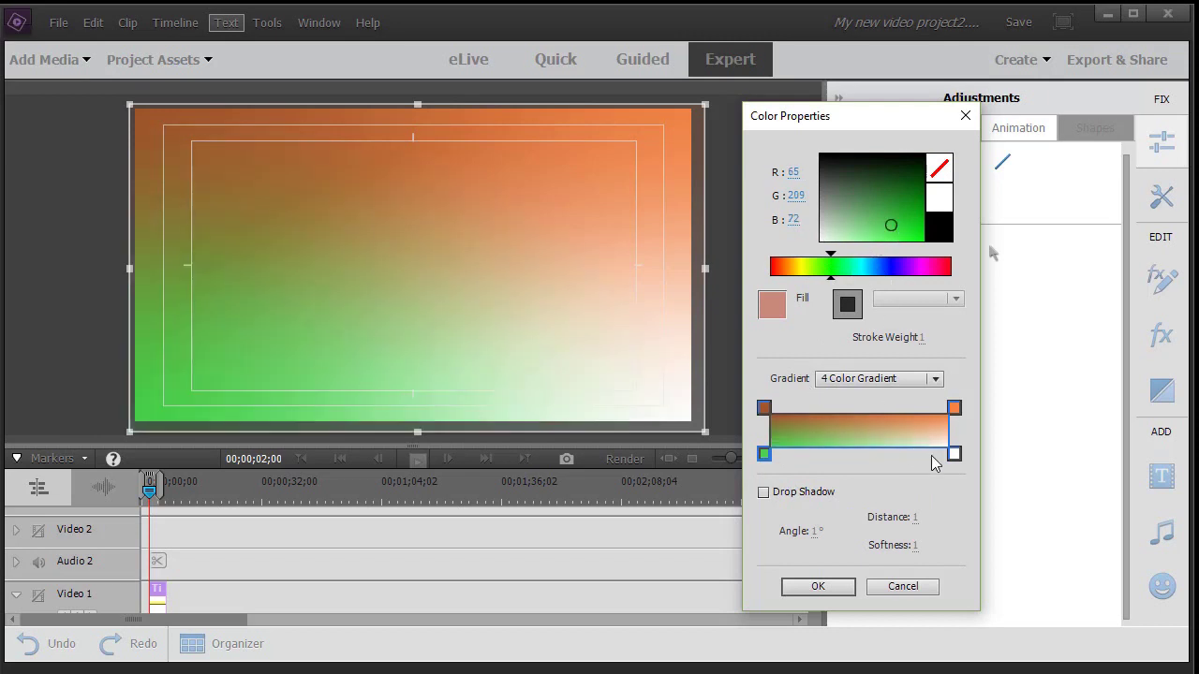
left_click(954, 454)
left_click(913, 198)
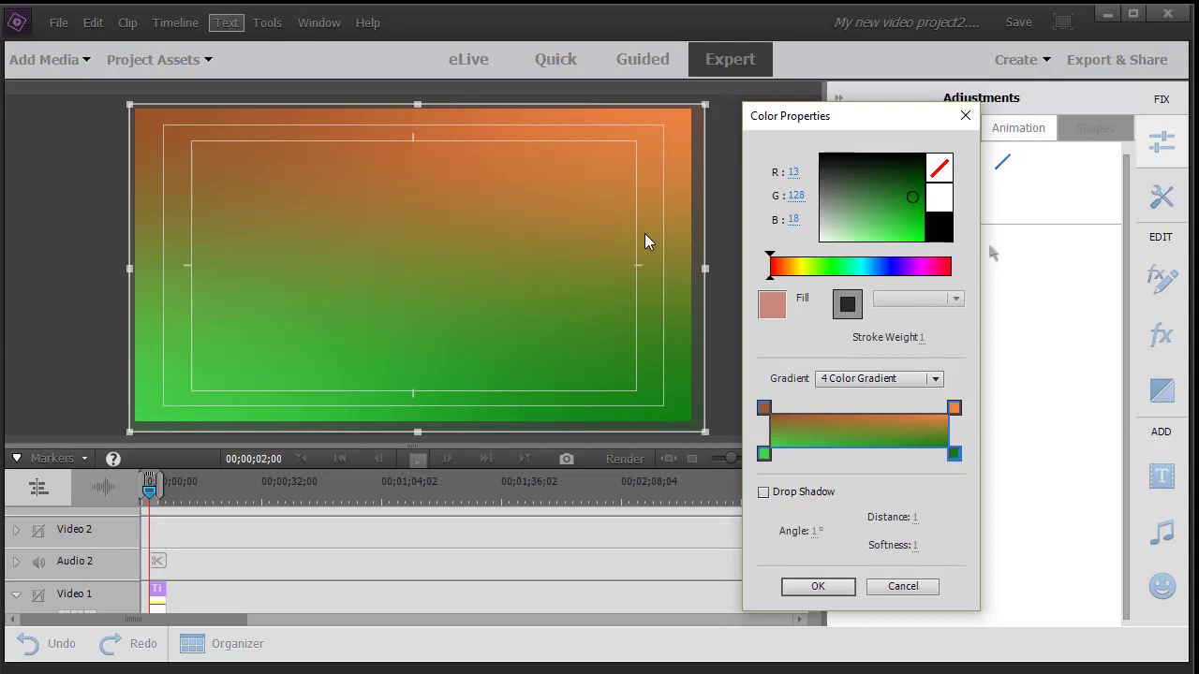
Switch the fill to Bevel with a green centre and magenta edges, size 129.0.
left_click(934, 379)
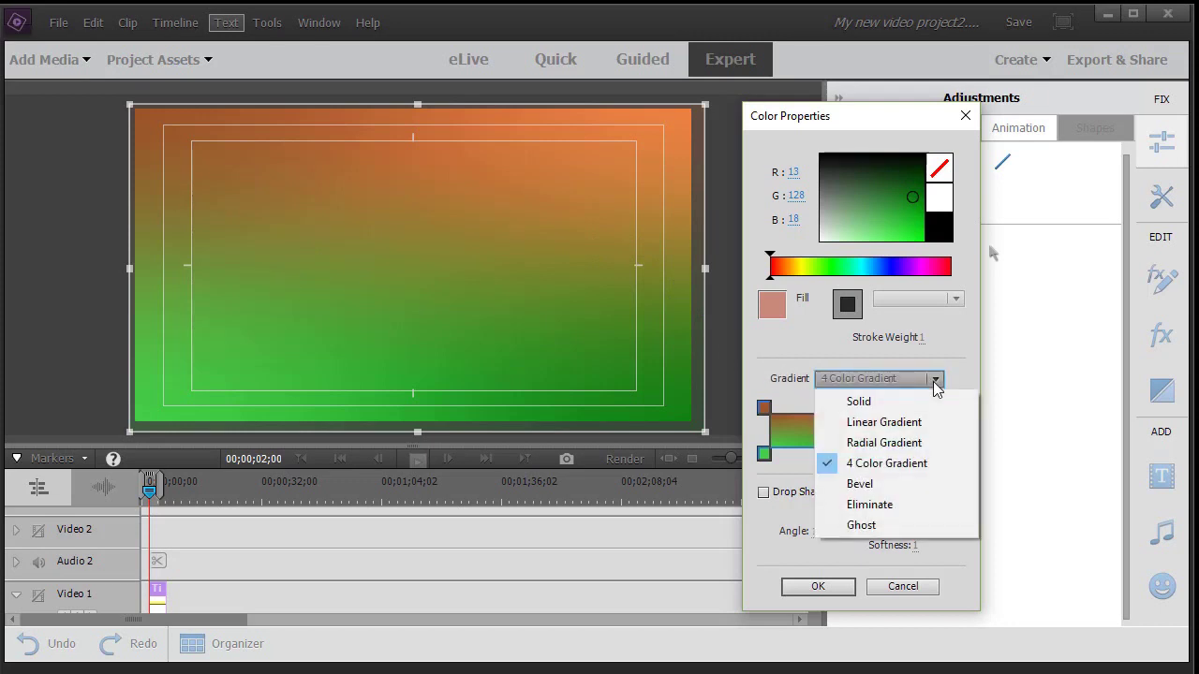
left_click(876, 487)
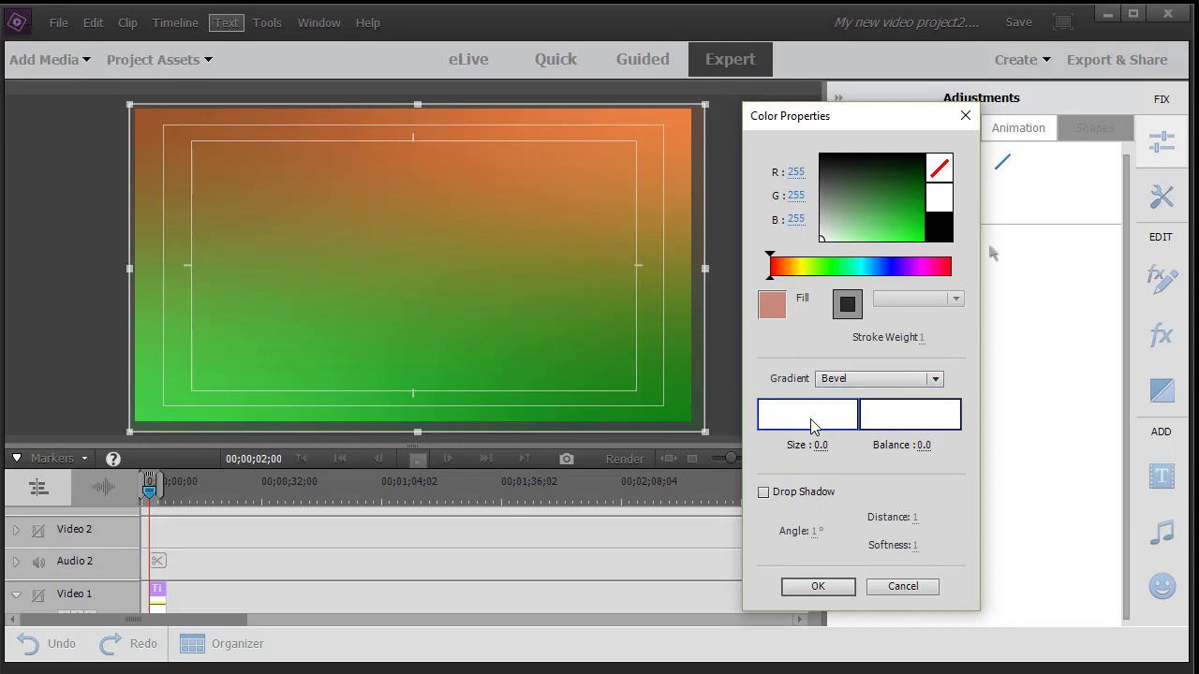
left_click(885, 173)
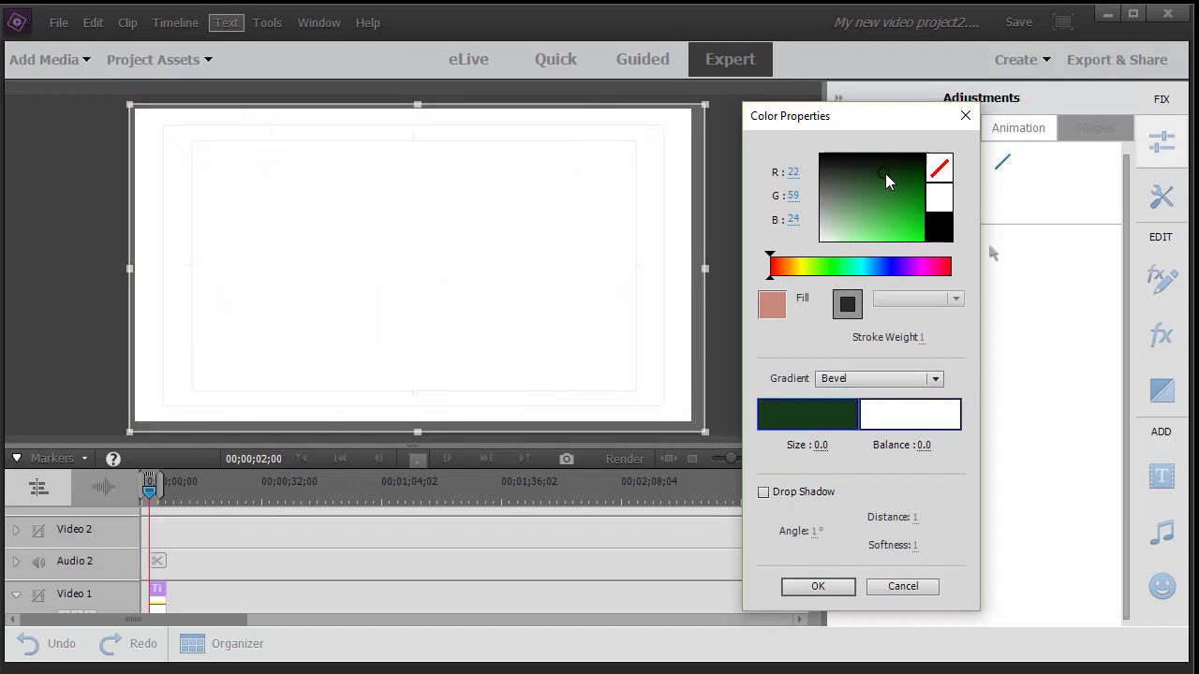
left_click(891, 199)
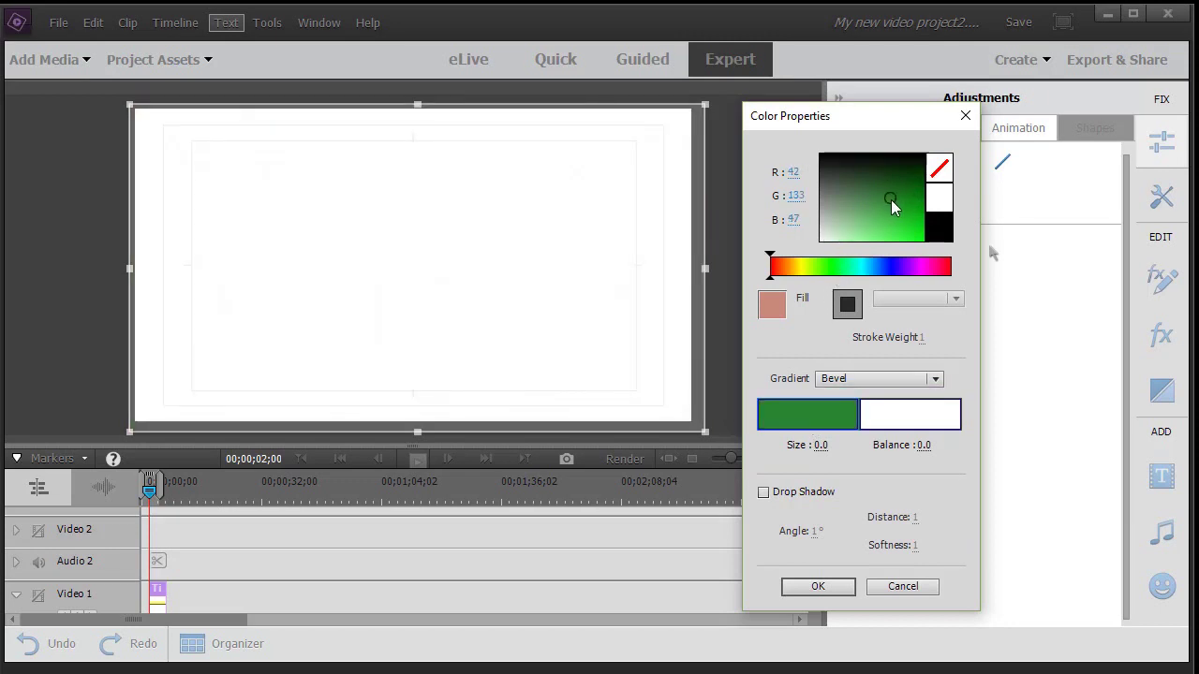
left_click(918, 427)
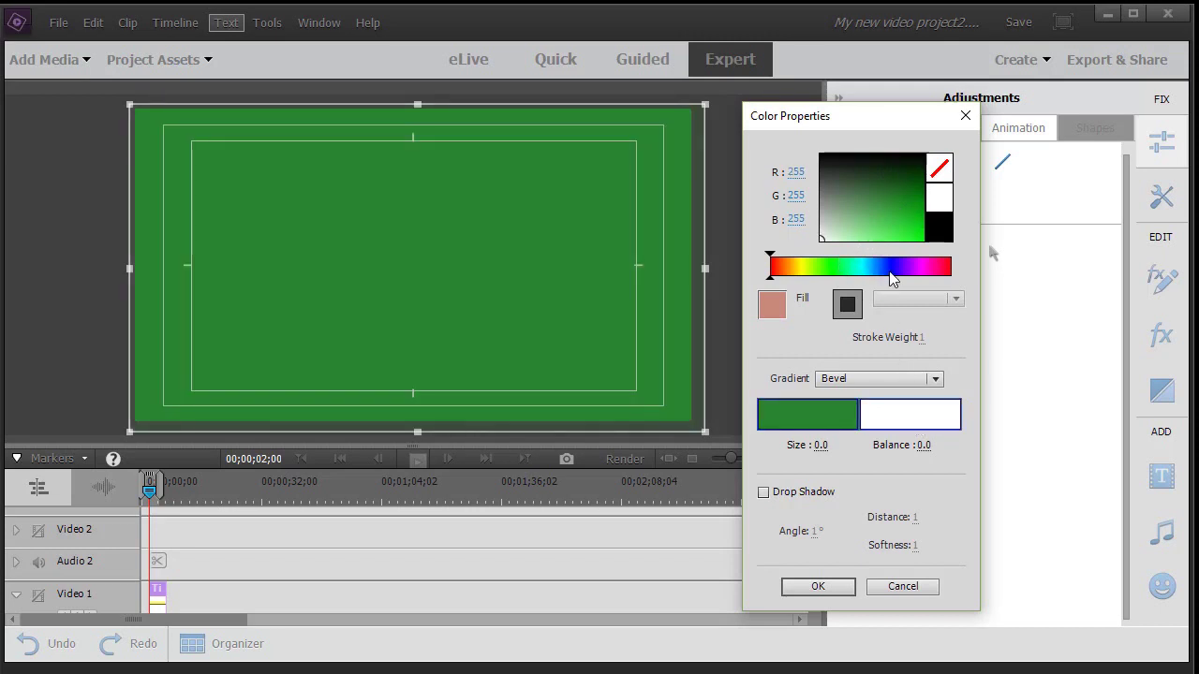
left_click(919, 275)
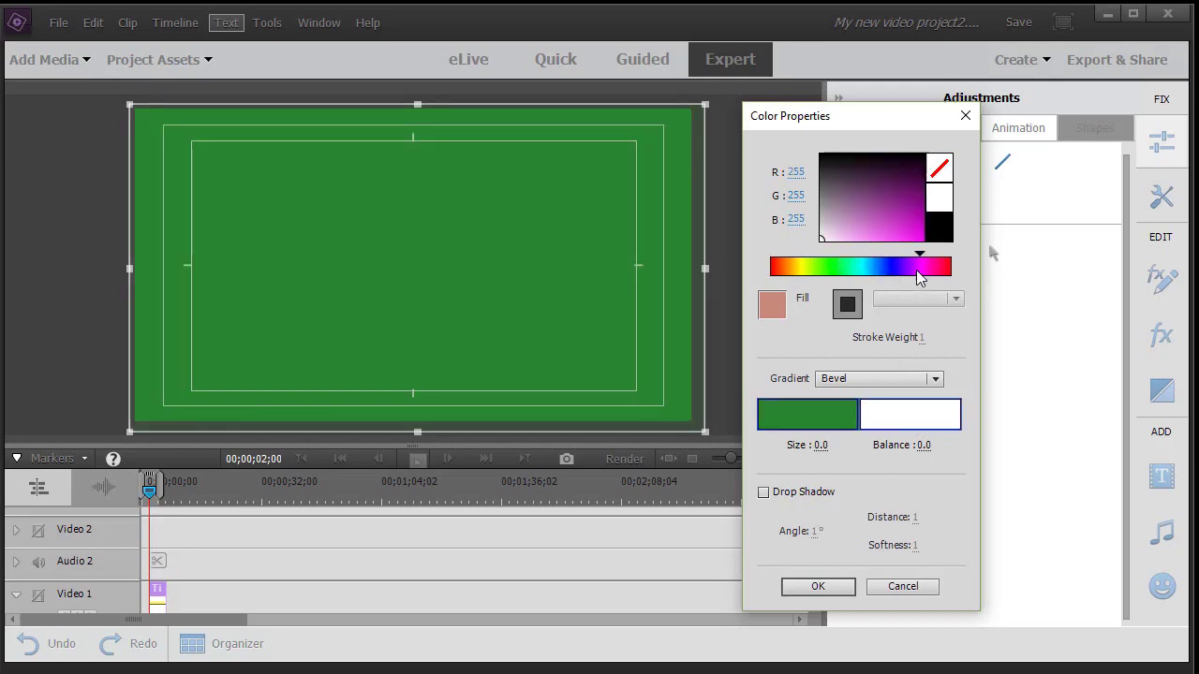
left_click(906, 222)
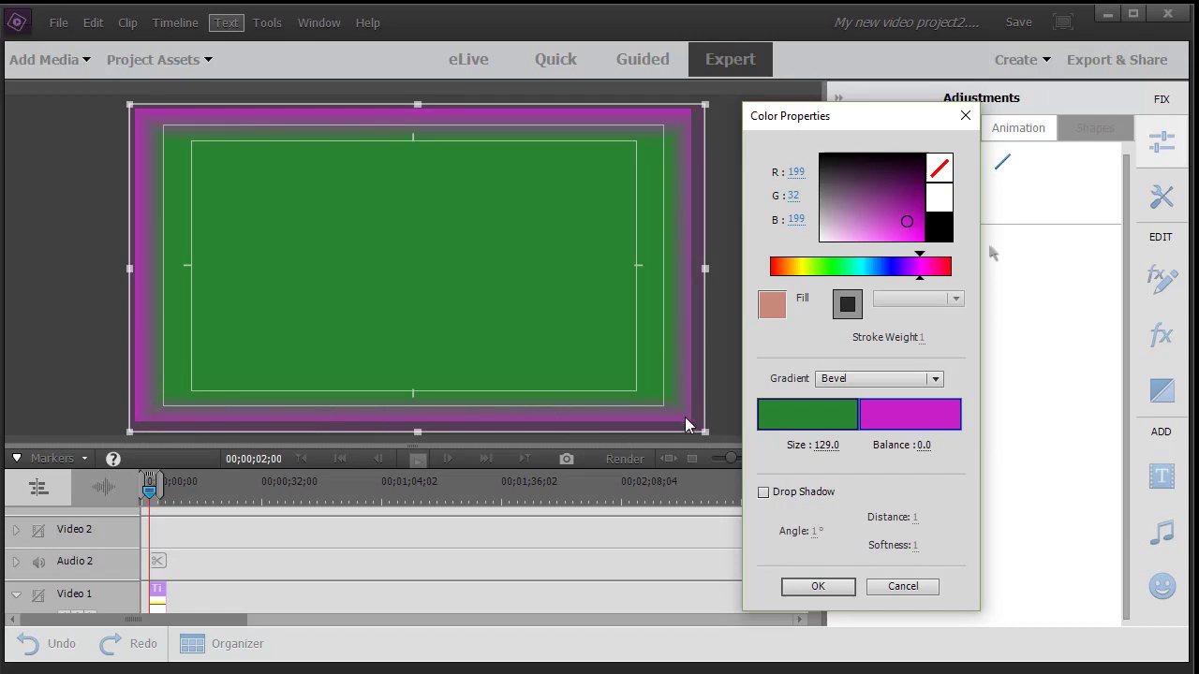
left_click(817, 426)
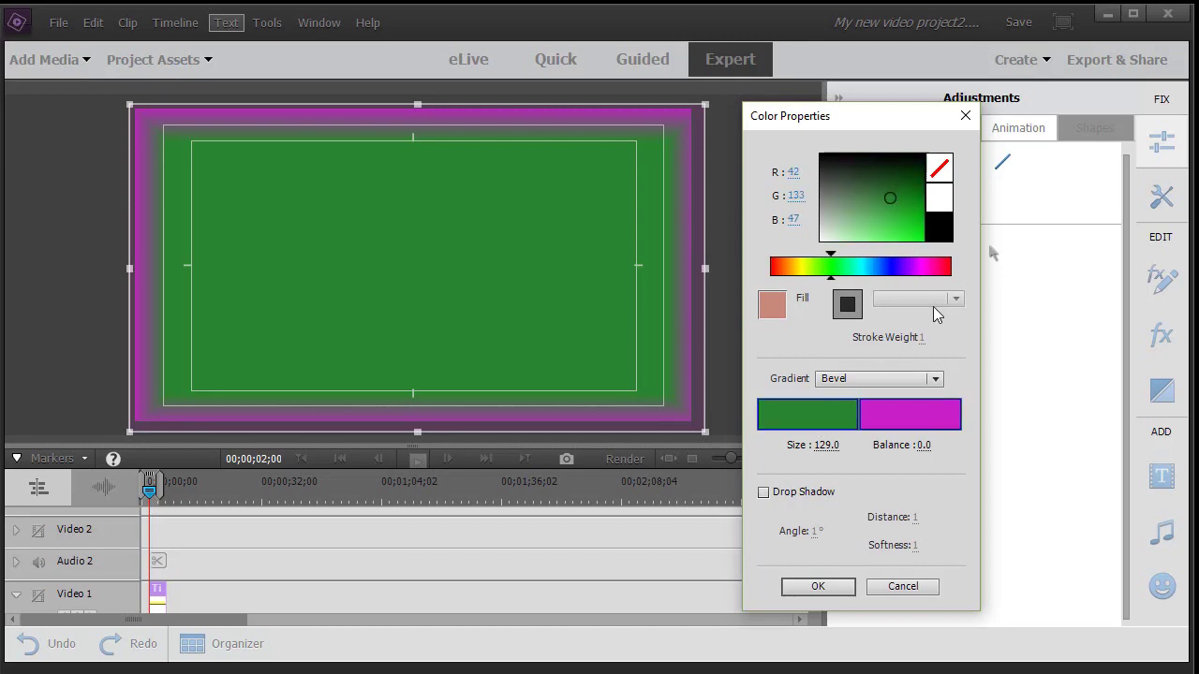
Make the bevel centre maroon (133, 42, 74) and reset Balance to 0.0.
left_click(940, 267)
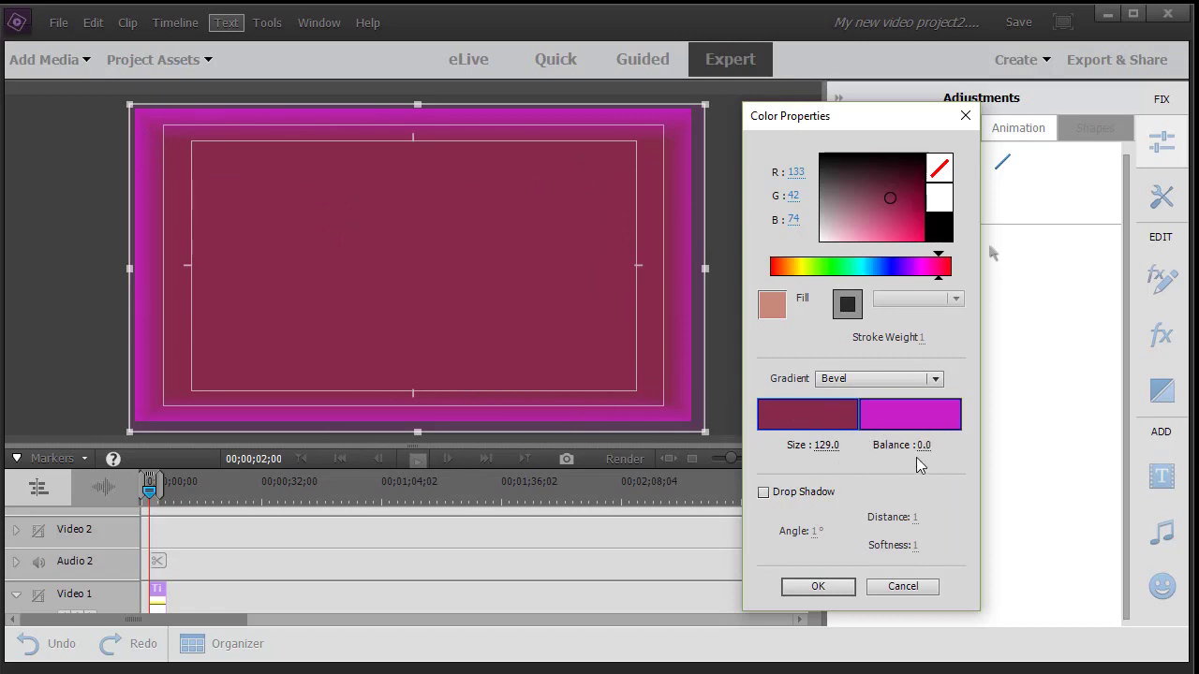
left_click_drag(921, 447, 922, 450)
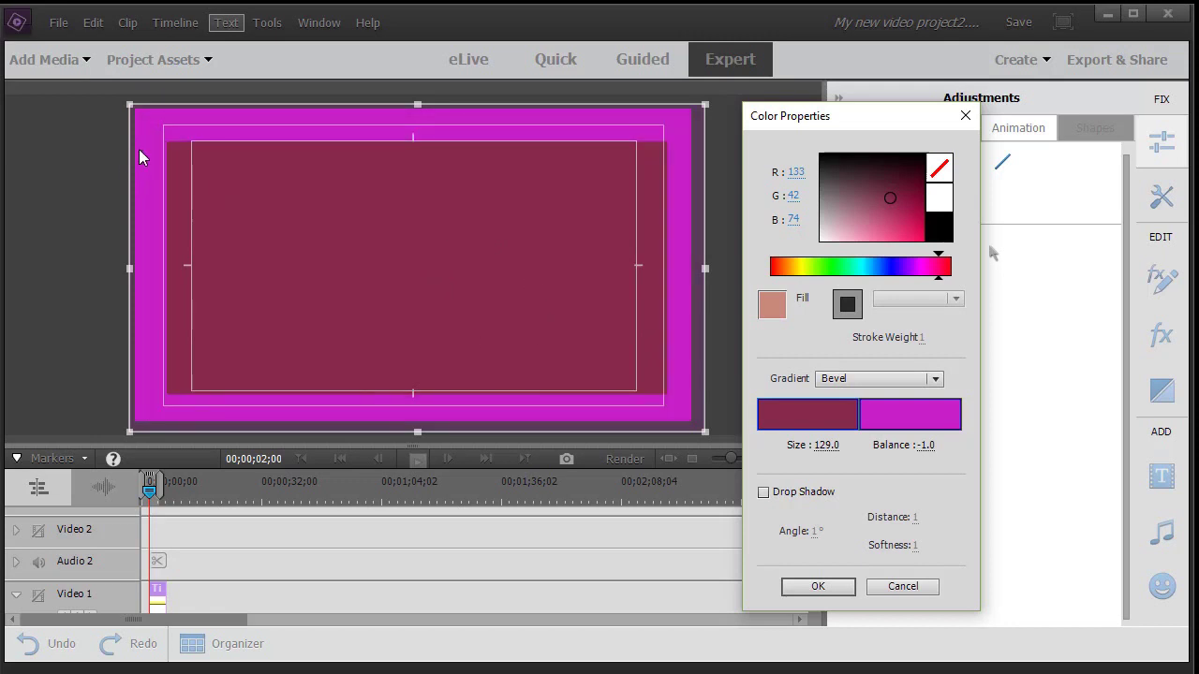
left_click(925, 447)
type("0")
key("Return")
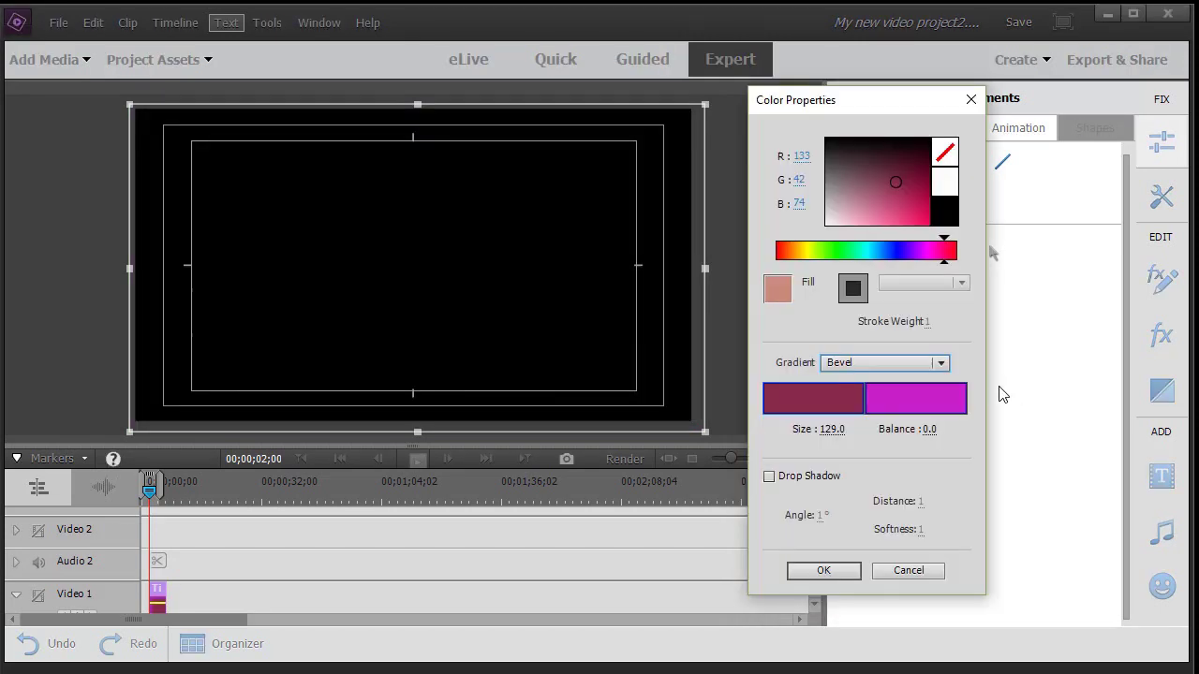
Keep the Bevel gradient type and close the Color Properties dialog.
left_click(949, 365)
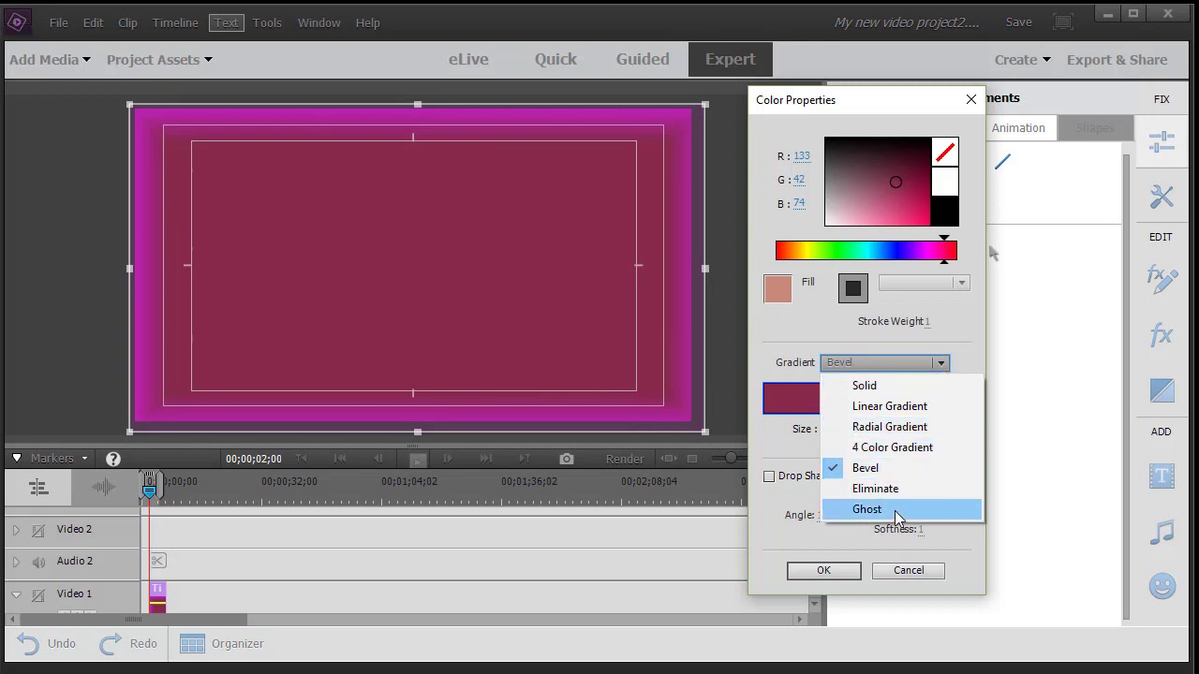
left_click(962, 319)
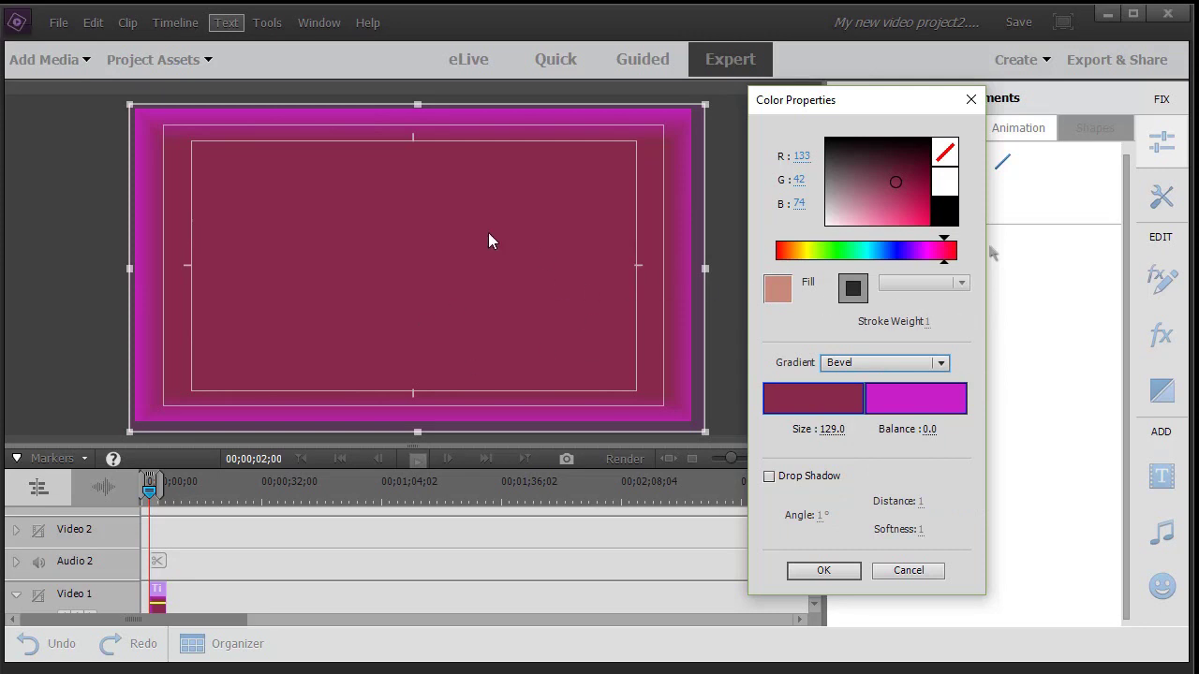
left_click(971, 101)
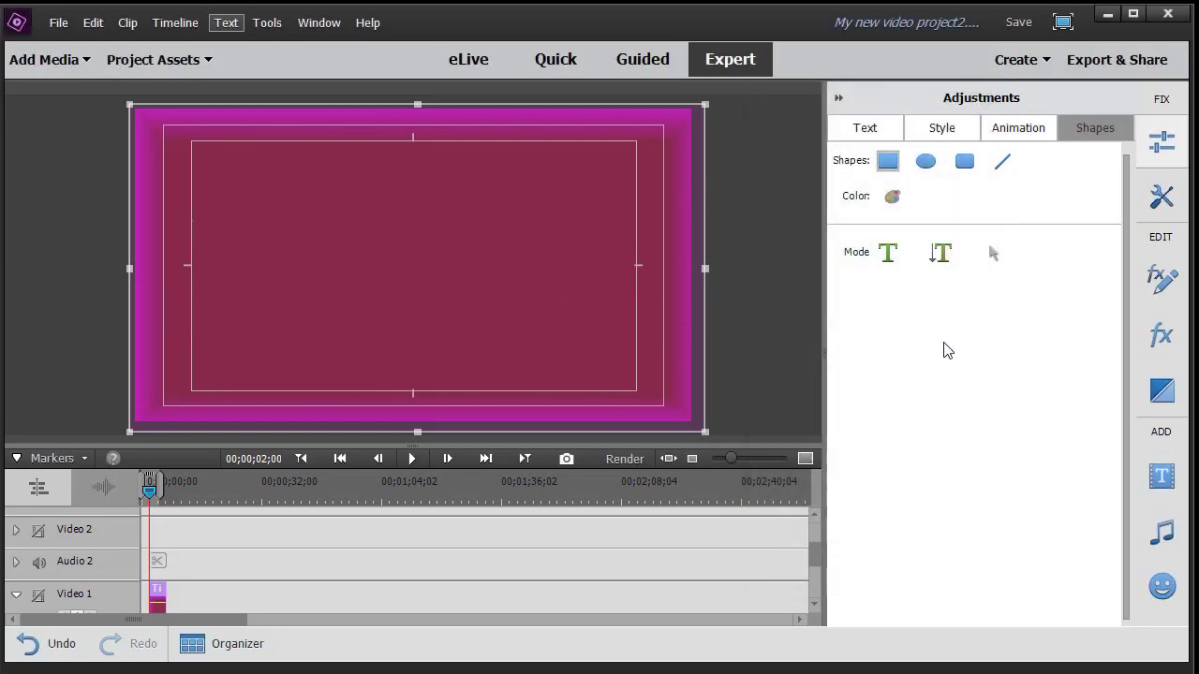
left_click(892, 165)
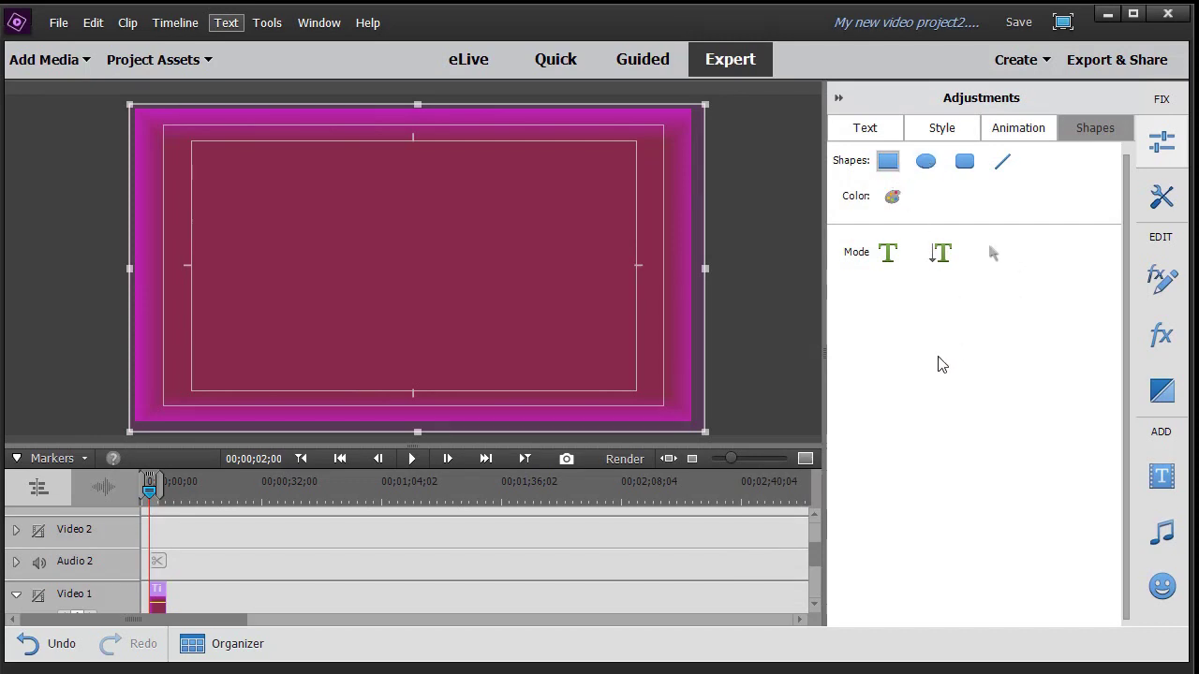